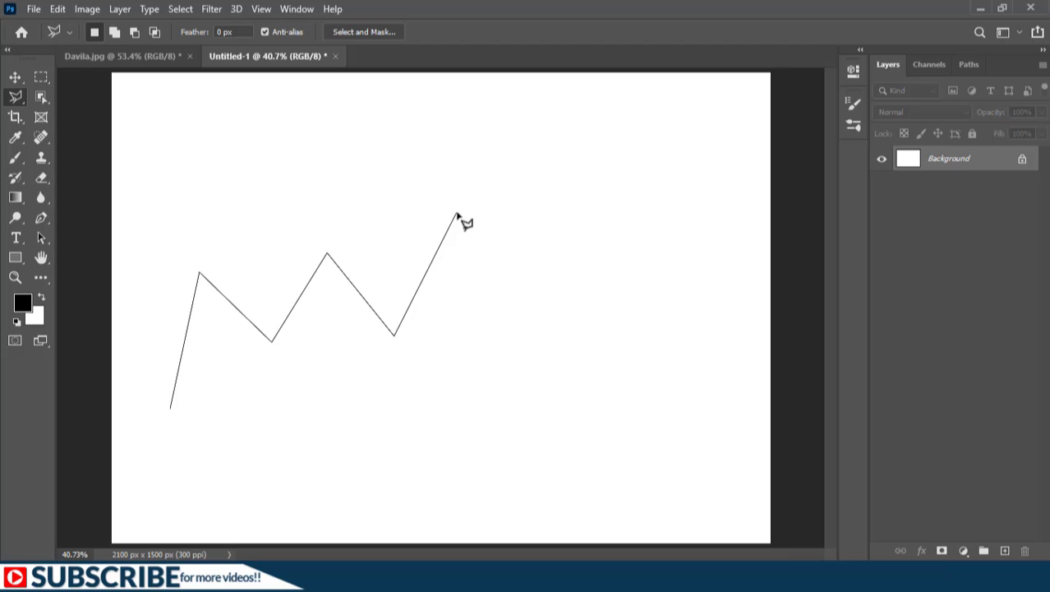
Step: Complete the zigzag lasso selection on the blank canvas with a freehand wavy section, several straight segments, and a closed outline
{"action": "mouse_move", "coordinate": [457, 214]}
{"action": "left_mouse_down"}
{"action": "mouse_move", "coordinate": [471, 212]}
{"action": "mouse_move", "coordinate": [475, 277]}
{"action": "mouse_move", "coordinate": [499, 301]}
{"action": "mouse_move", "coordinate": [534, 221]}
{"action": "mouse_move", "coordinate": [567, 256]}
{"action": "mouse_move", "coordinate": [586, 306]}
{"action": "mouse_move", "coordinate": [618, 234]}
{"action": "mouse_move", "coordinate": [644, 210]}
{"action": "left_mouse_up"}
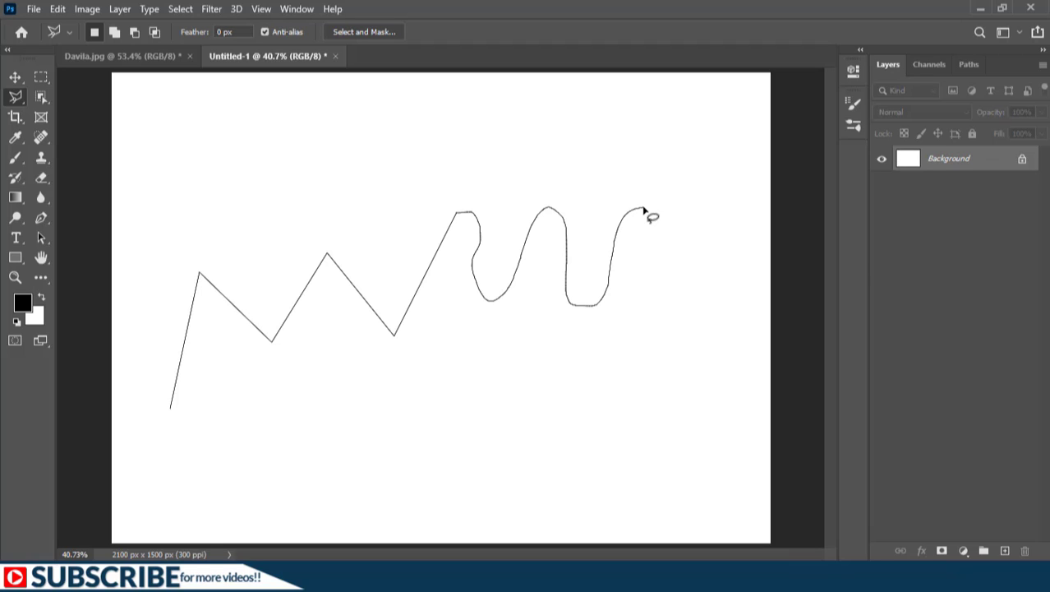
{"action": "left_click_drag", "start_coordinate": [645, 210], "coordinate": [645, 210]}
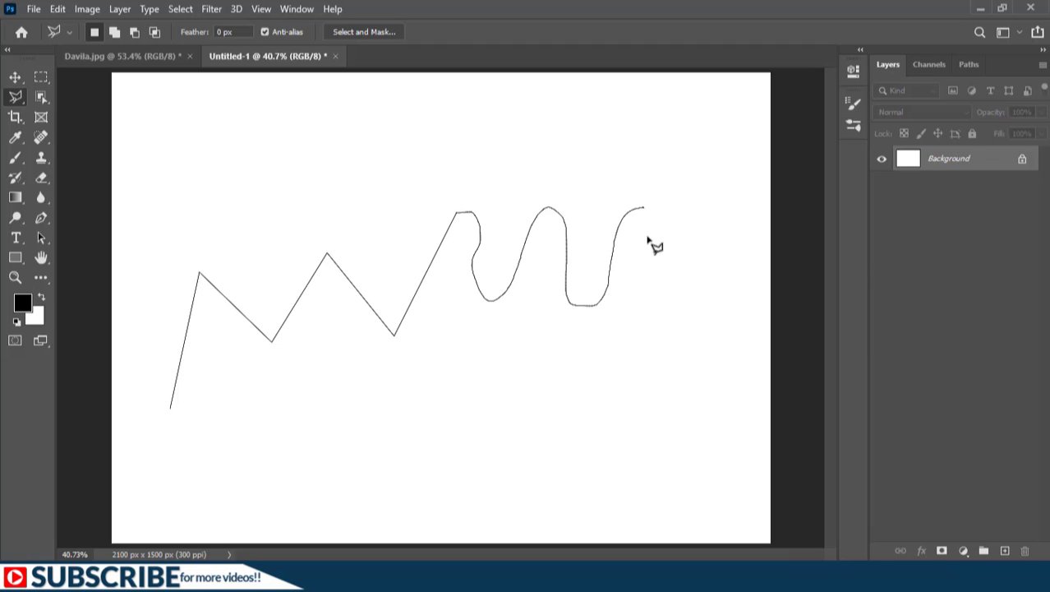
{"action": "left_click", "coordinate": [678, 277], "text": "alt"}
{"action": "left_click", "coordinate": [638, 370], "text": "alt"}
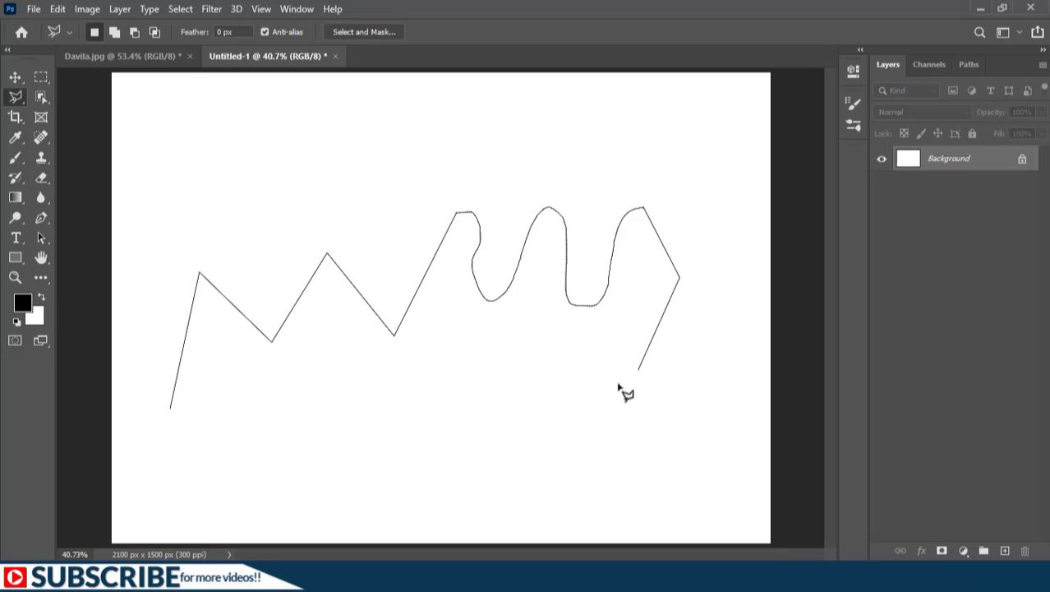
{"action": "left_click", "coordinate": [420, 439], "text": "alt"}
{"action": "left_click", "coordinate": [173, 444]}
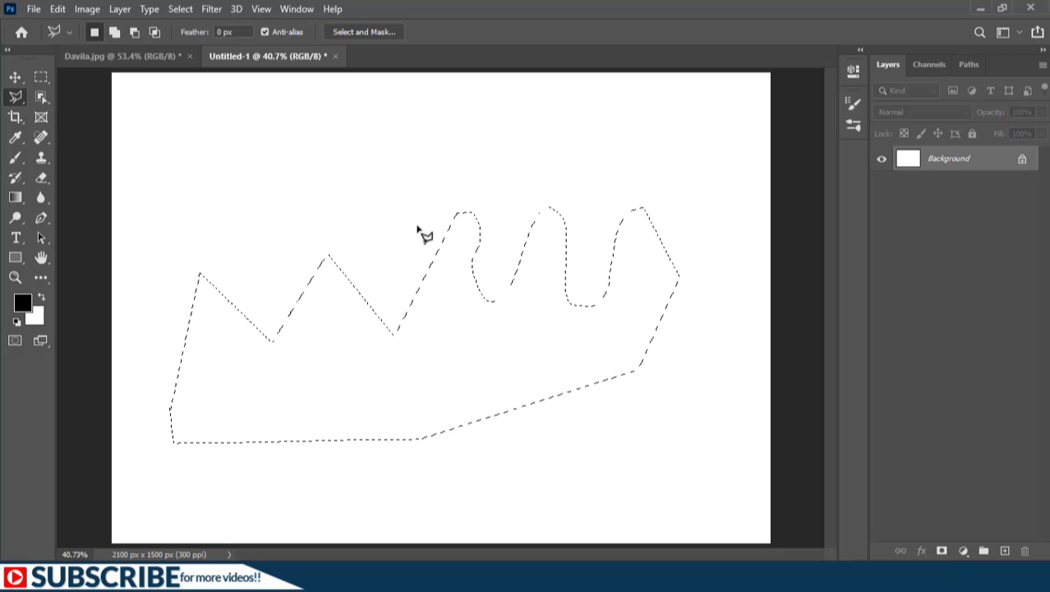
Step: Switch to Davila.jpg and begin a Polygonal Lasso outline along the lower edge of the model's silver shoe, starting at the toe tip
{"action": "left_click", "coordinate": [146, 55]}
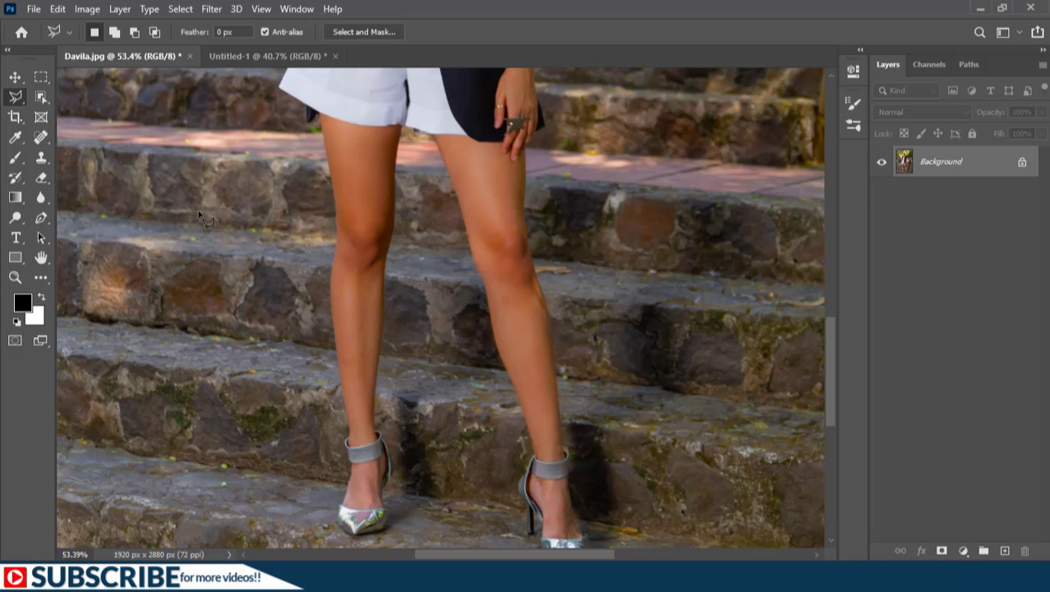
{"action": "right_click", "coordinate": [17, 99]}
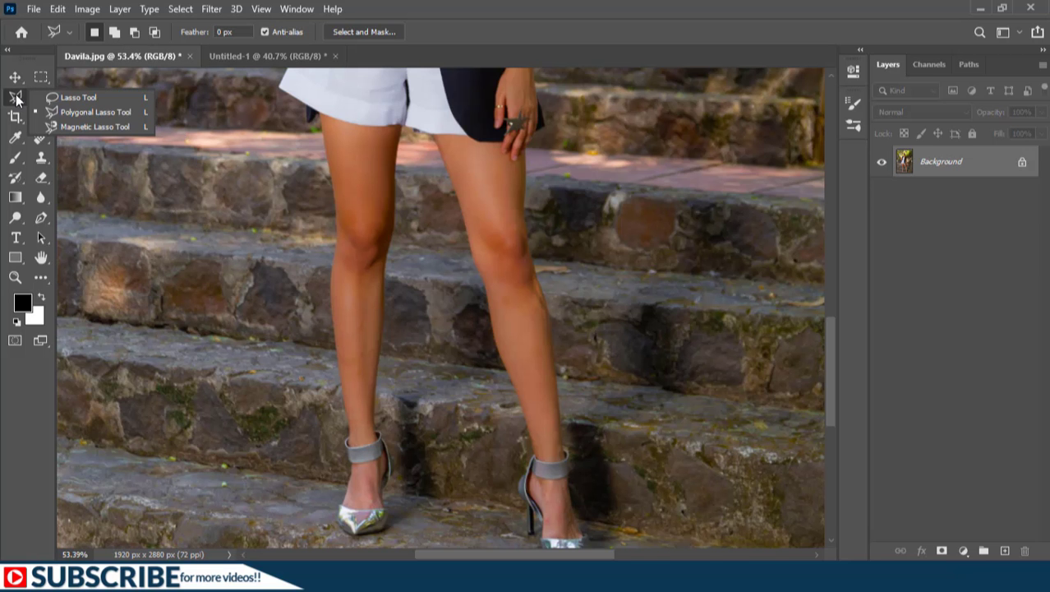
{"action": "left_click", "coordinate": [95, 112]}
{"action": "key", "text": "ctrl+0"}
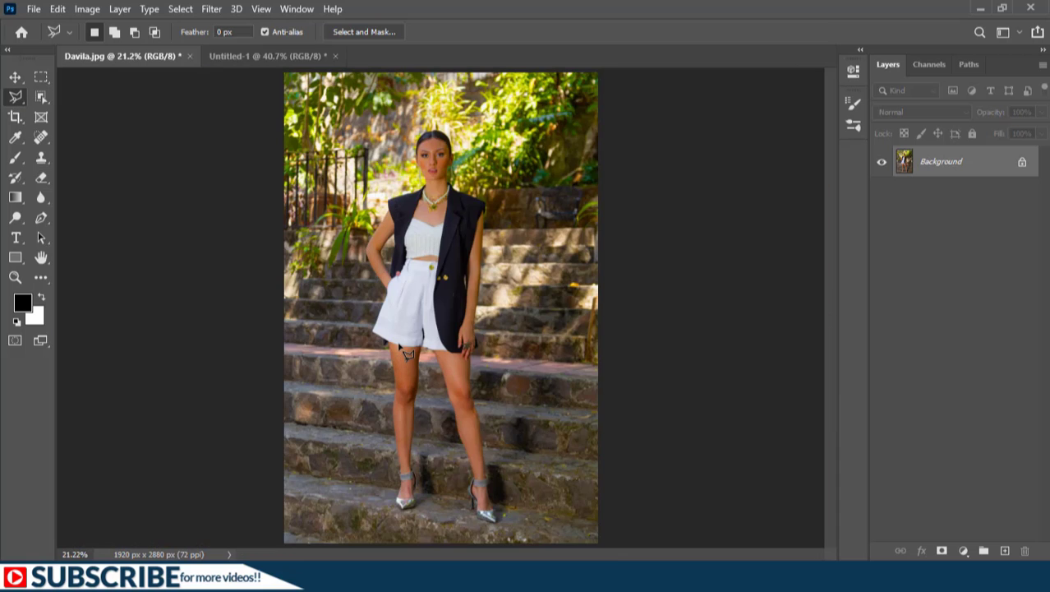
{"action": "scroll", "coordinate": [404, 360], "scroll_direction": "up", "scroll_amount": 5}
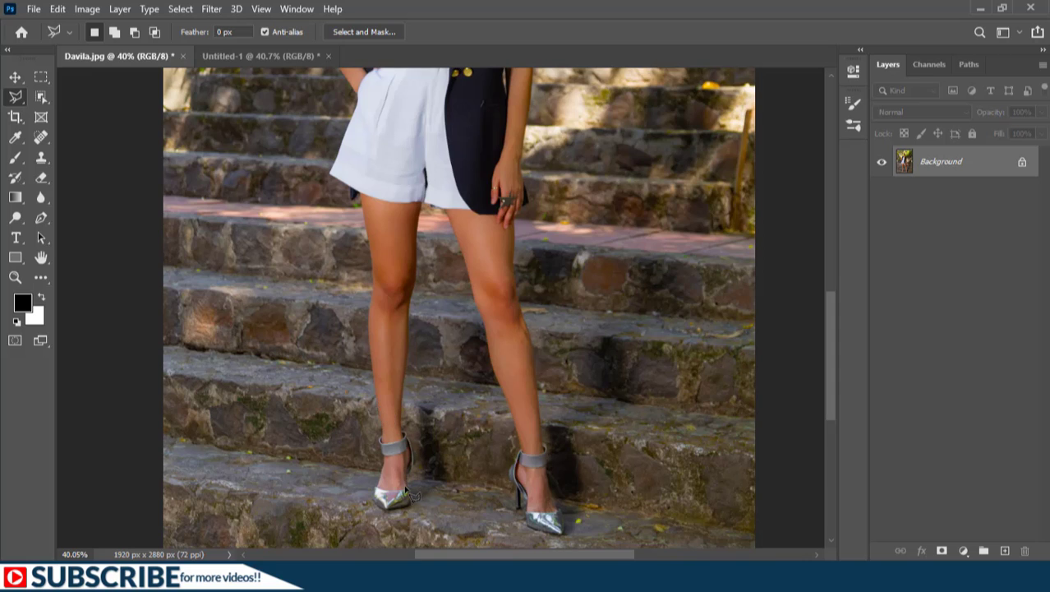
{"action": "scroll", "coordinate": [413, 493], "scroll_direction": "up", "scroll_amount": 2}
{"action": "scroll", "coordinate": [405, 514], "scroll_direction": "up", "scroll_amount": 4}
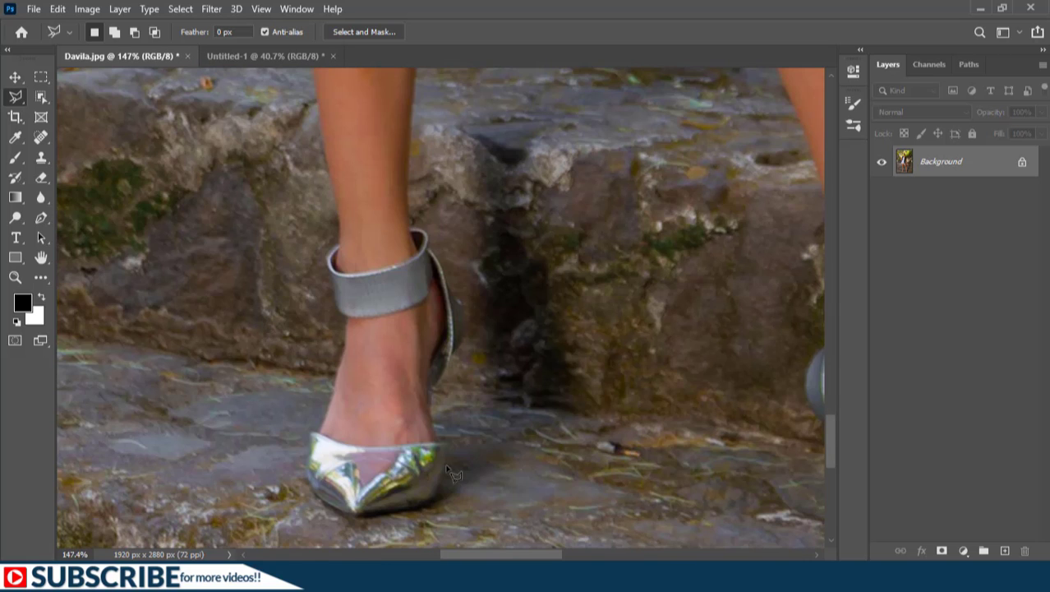
{"action": "left_click", "coordinate": [356, 515]}
{"action": "left_click", "coordinate": [427, 506]}
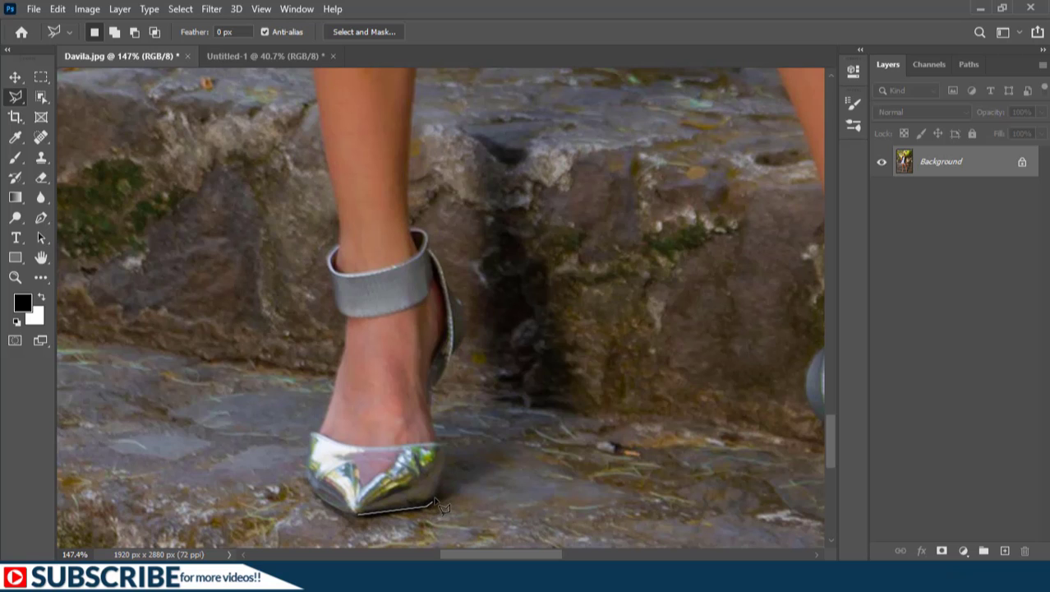
Step: Place lasso points out on the stone beyond the shoe and remove the misplaced points
{"action": "left_click", "coordinate": [508, 440]}
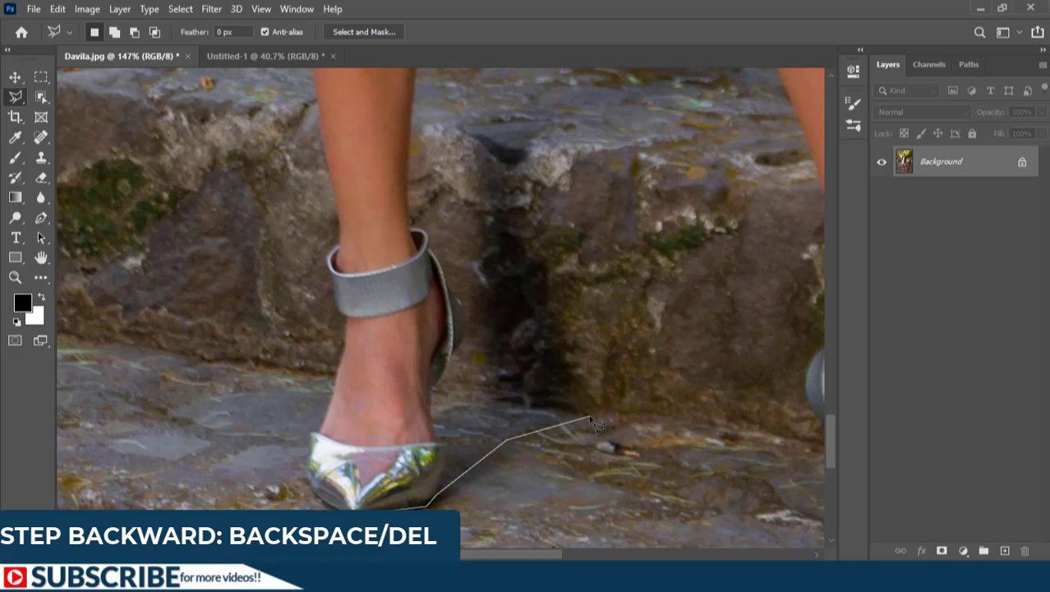
{"action": "key", "text": "BackSpace"}
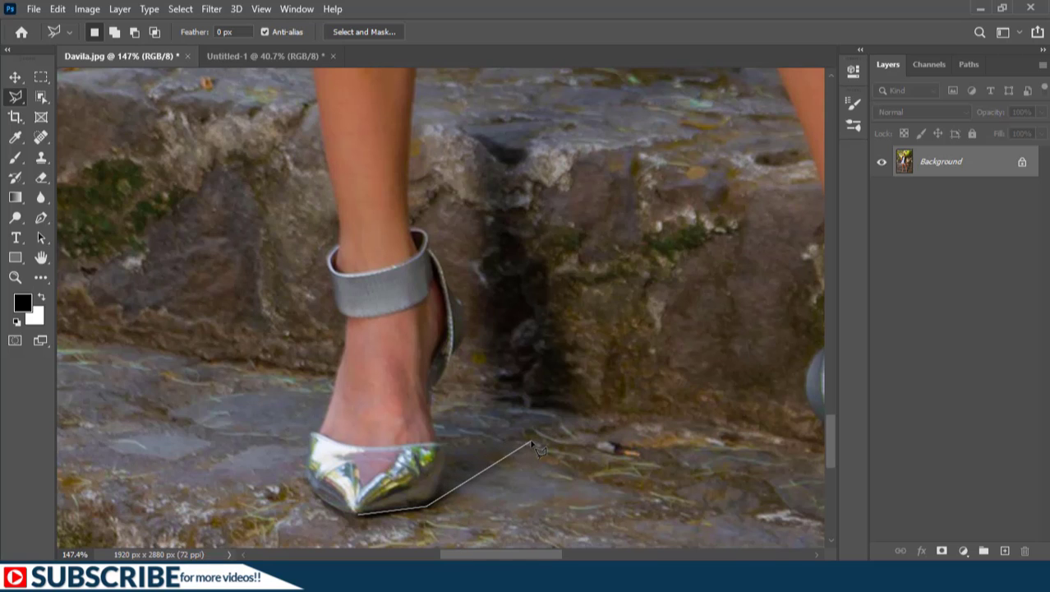
{"action": "key", "text": "BackSpace"}
{"action": "key", "text": "BackSpace"}
Step: Trace the lasso outline up the side of the shoe, around the heel and along the top of the ankle strap
{"action": "left_click", "coordinate": [432, 498]}
{"action": "left_click", "coordinate": [445, 452]}
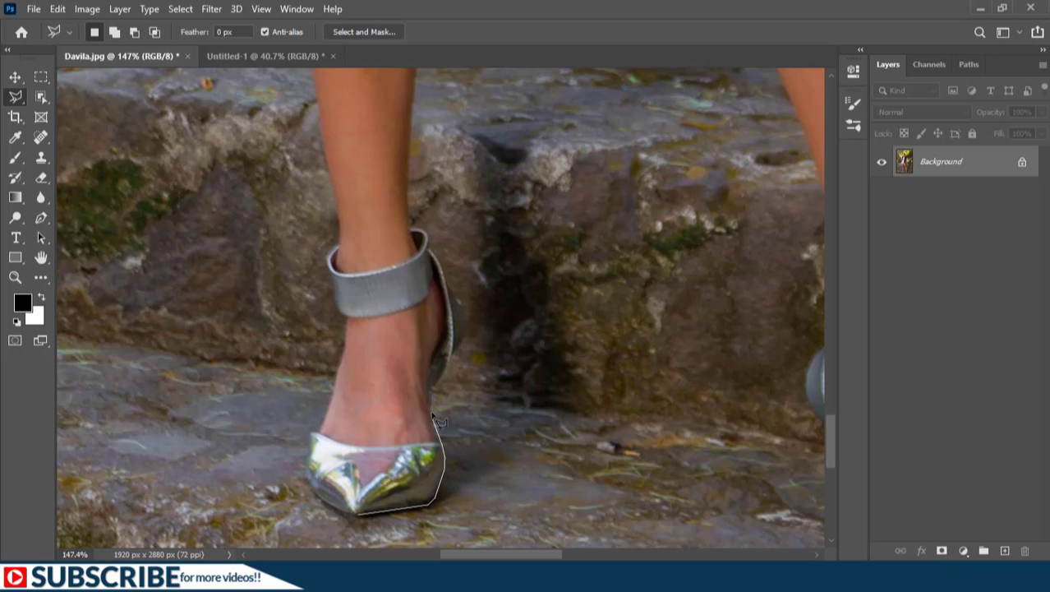
{"action": "left_click", "coordinate": [466, 326]}
{"action": "scroll", "coordinate": [436, 245], "scroll_direction": "up", "scroll_amount": 3}
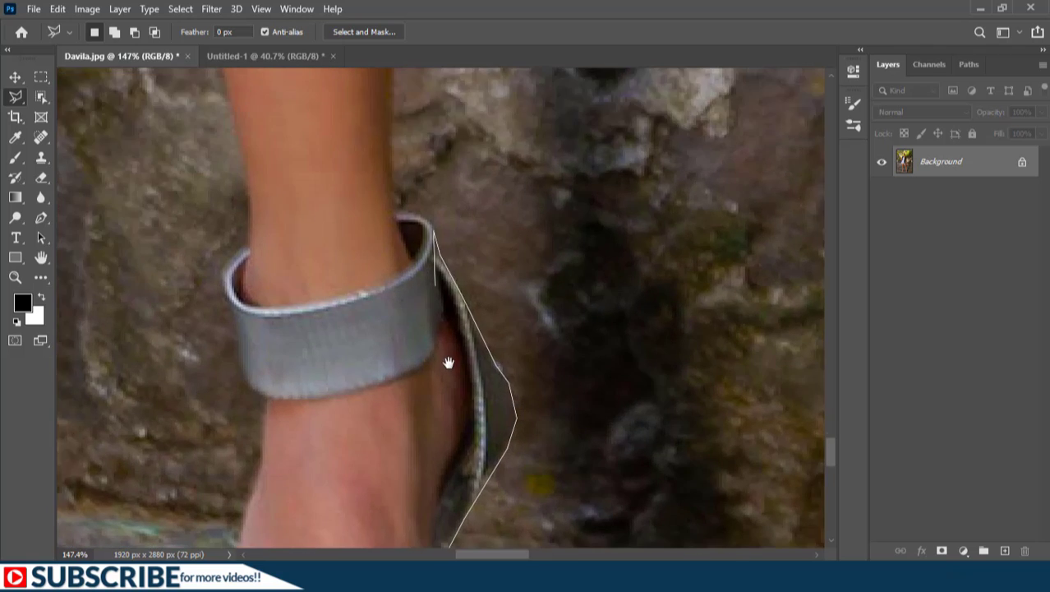
{"action": "scroll", "coordinate": [445, 363], "scroll_direction": "up", "scroll_amount": 3}
{"action": "left_click", "coordinate": [459, 325]}
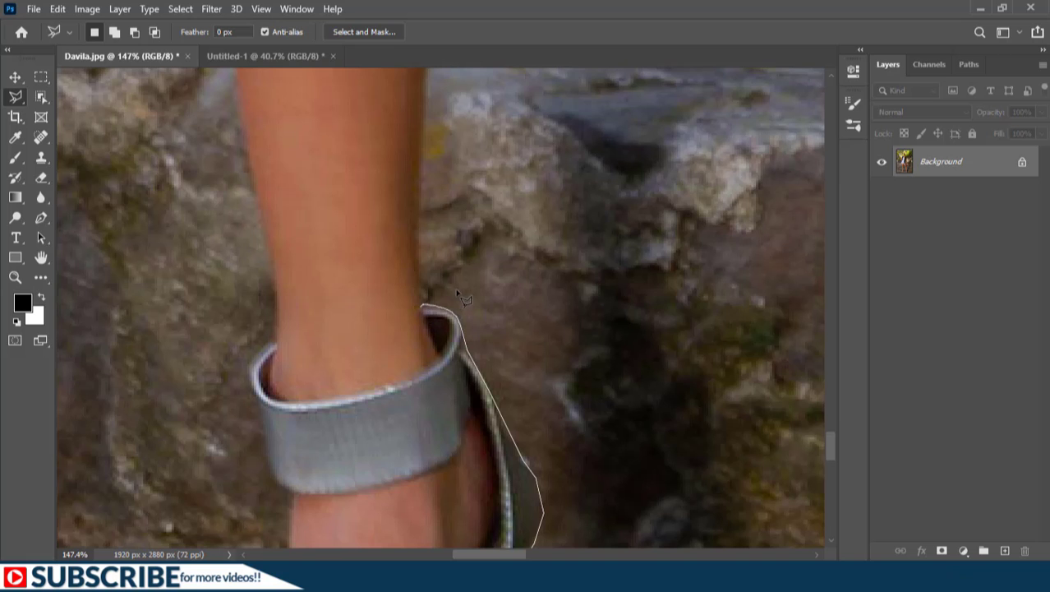
Step: Continue the lasso outline up the inner edge of the same leg to the hem of the shorts
{"action": "scroll", "coordinate": [457, 290], "scroll_direction": "down", "scroll_amount": 5}
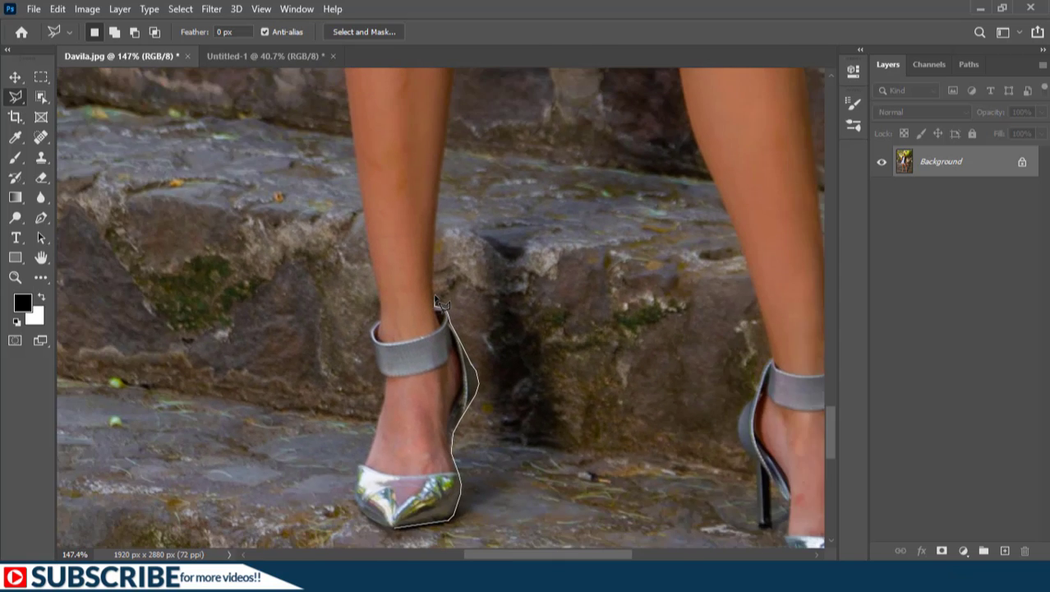
{"action": "scroll", "coordinate": [441, 302], "scroll_direction": "down", "scroll_amount": 2}
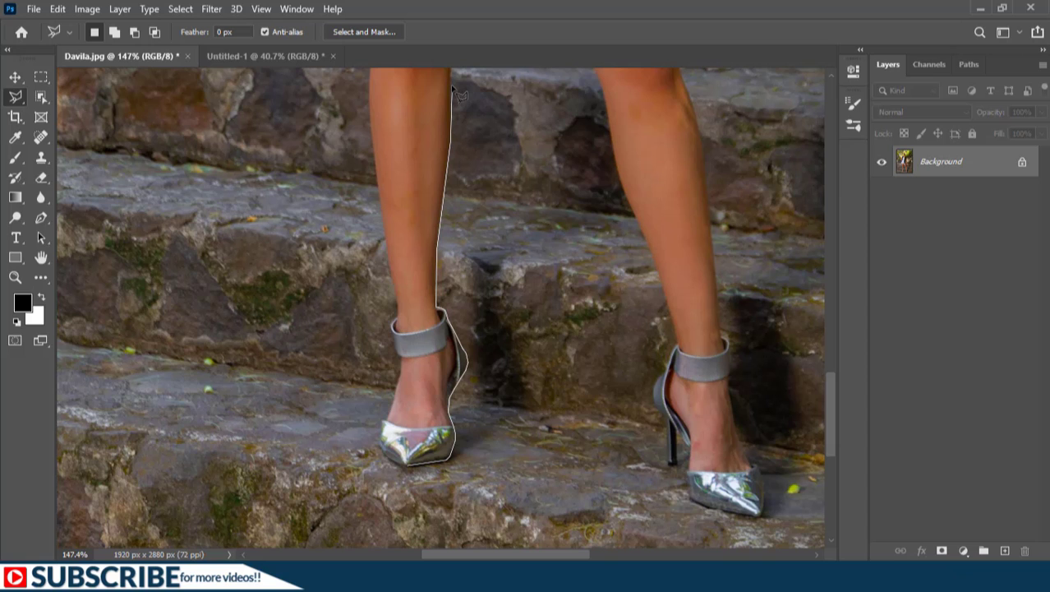
{"action": "mouse_move", "coordinate": [457, 48]}
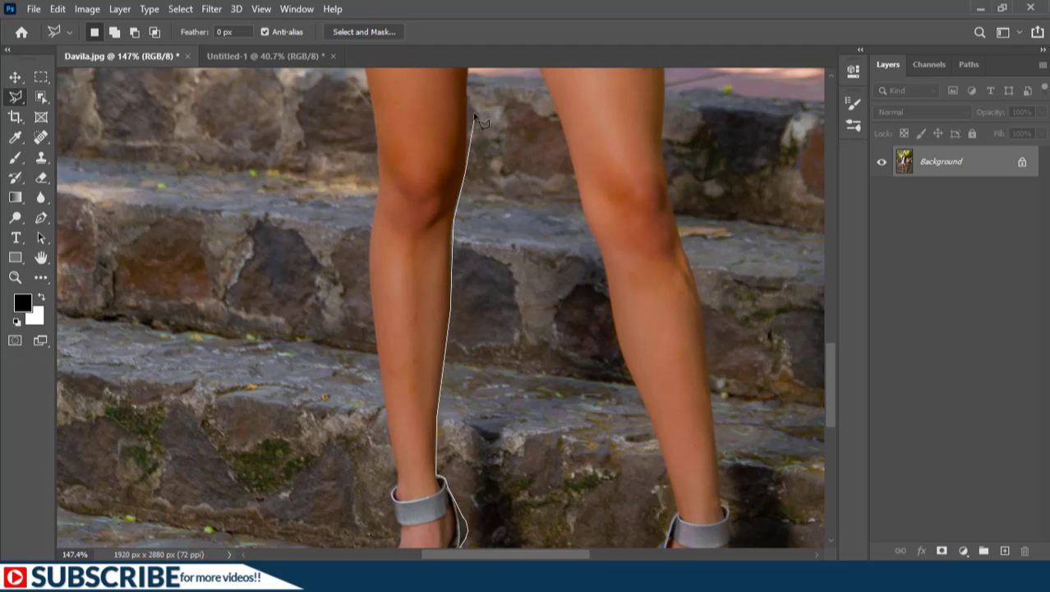
{"action": "mouse_move", "coordinate": [470, 70]}
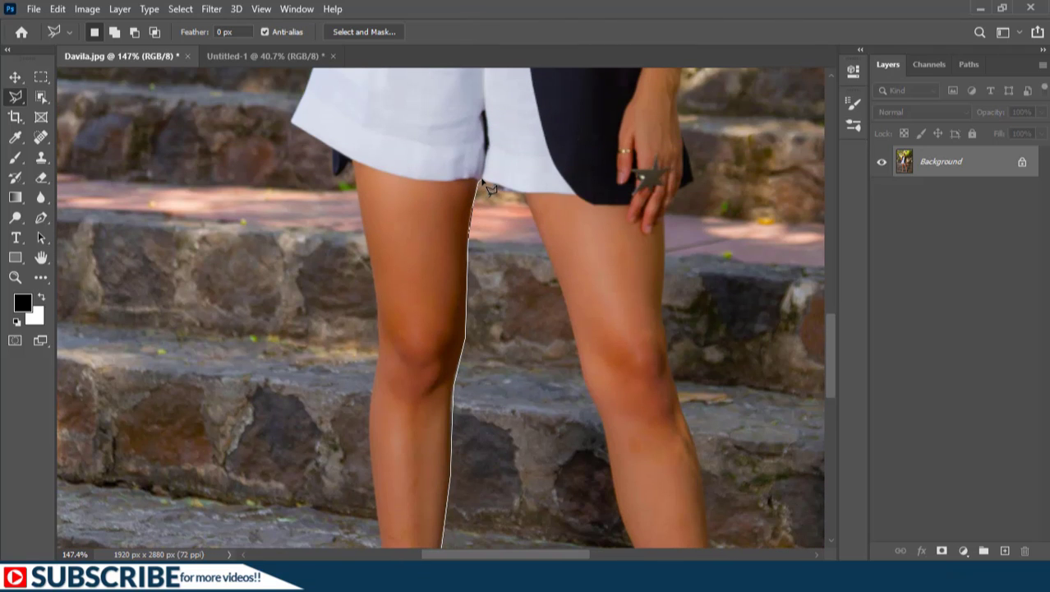
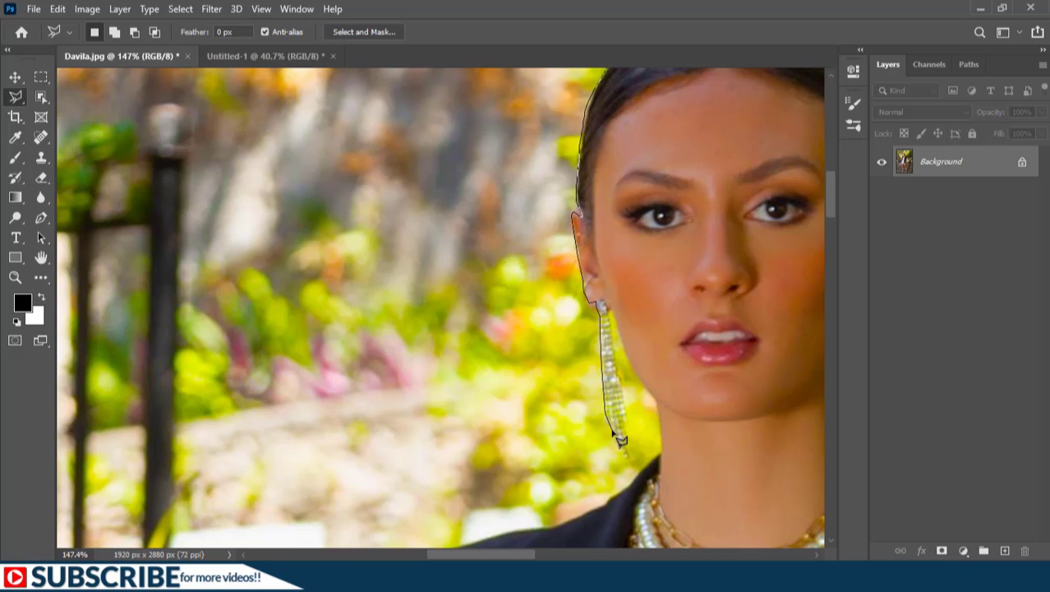
Step: Trace the lasso outline around the dangling earring, along the jaw and neck, and over the blazer's shoulder
{"action": "mouse_move", "coordinate": [620, 444]}
{"action": "left_mouse_down"}
{"action": "mouse_move", "coordinate": [641, 466]}
{"action": "mouse_move", "coordinate": [630, 440]}
{"action": "left_mouse_up"}
{"action": "mouse_move", "coordinate": [625, 428]}
{"action": "left_mouse_down"}
{"action": "mouse_move", "coordinate": [611, 312]}
{"action": "mouse_move", "coordinate": [659, 419]}
{"action": "mouse_move", "coordinate": [660, 446]}
{"action": "mouse_move", "coordinate": [635, 489]}
{"action": "left_mouse_up"}
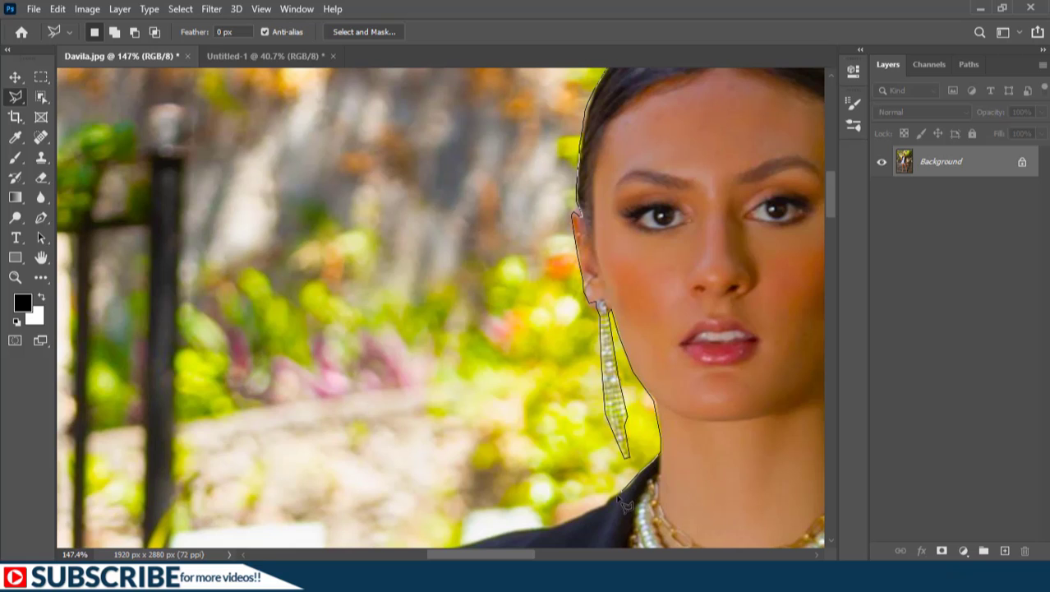
{"action": "left_click_drag", "start_coordinate": [617, 510], "coordinate": [557, 538]}
{"action": "scroll", "coordinate": [549, 297], "scroll_direction": "down", "scroll_amount": 5}
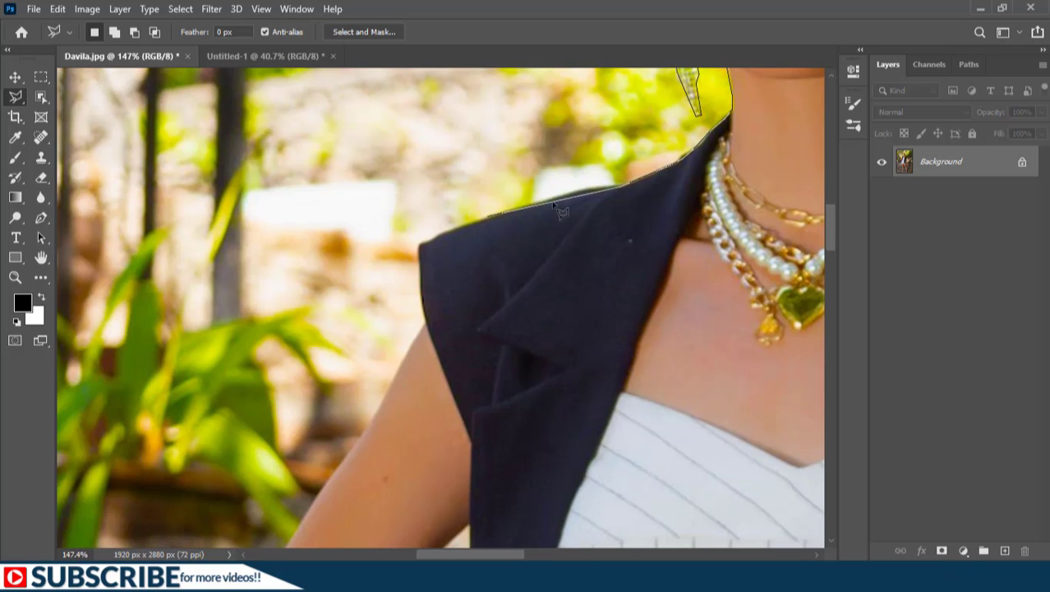
{"action": "mouse_move", "coordinate": [608, 194]}
{"action": "left_mouse_down"}
{"action": "mouse_move", "coordinate": [421, 251]}
{"action": "mouse_move", "coordinate": [424, 321]}
{"action": "mouse_move", "coordinate": [367, 438]}
{"action": "mouse_move", "coordinate": [417, 305]}
{"action": "mouse_move", "coordinate": [415, 347]}
{"action": "mouse_move", "coordinate": [475, 486]}
{"action": "mouse_move", "coordinate": [363, 154]}
{"action": "mouse_move", "coordinate": [456, 346]}
{"action": "mouse_move", "coordinate": [459, 373]}
{"action": "mouse_move", "coordinate": [403, 489]}
{"action": "mouse_move", "coordinate": [464, 263]}
{"action": "mouse_move", "coordinate": [426, 328]}
{"action": "mouse_move", "coordinate": [523, 397]}
{"action": "mouse_move", "coordinate": [518, 432]}
{"action": "mouse_move", "coordinate": [530, 456]}
{"action": "mouse_move", "coordinate": [559, 432]}
{"action": "mouse_move", "coordinate": [509, 122]}
{"action": "mouse_move", "coordinate": [446, 305]}
{"action": "mouse_move", "coordinate": [475, 446]}
{"action": "left_mouse_up"}
Step: Carry the lasso outline down past the arm and shorts and along the outer edge of the leg toward the ankle
{"action": "scroll", "coordinate": [367, 438], "scroll_direction": "down", "scroll_amount": 5}
{"action": "scroll", "coordinate": [475, 487], "scroll_direction": "down", "scroll_amount": 5}
{"action": "scroll", "coordinate": [404, 490], "scroll_direction": "down", "scroll_amount": 5}
{"action": "scroll", "coordinate": [509, 123], "scroll_direction": "down", "scroll_amount": 5}
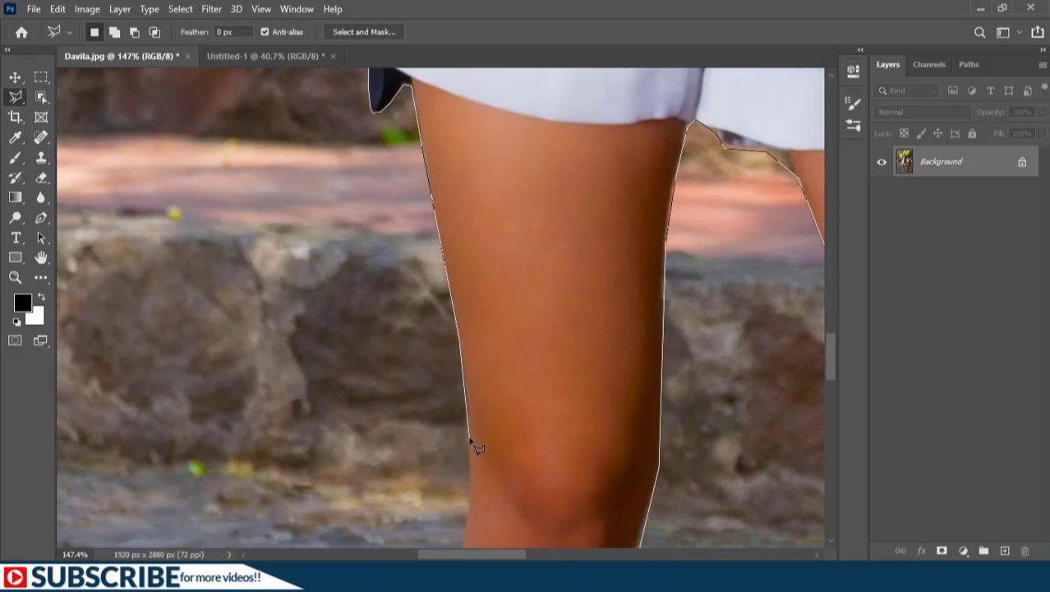
{"action": "scroll", "coordinate": [475, 446], "scroll_direction": "down", "scroll_amount": 5}
{"action": "left_click_drag", "start_coordinate": [509, 131], "coordinate": [511, 446]}
{"action": "scroll", "coordinate": [511, 445], "scroll_direction": "down", "scroll_amount": 3}
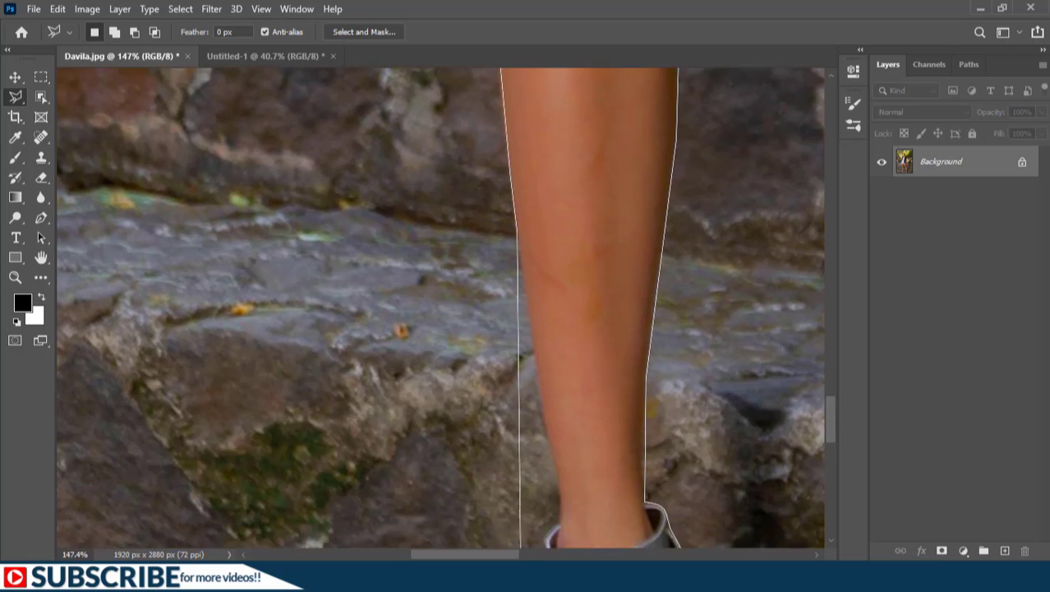
Step: Trace around the ankle strap and the outer side of the shoe, and close the selection at the toe tip
{"action": "scroll", "coordinate": [526, 214], "scroll_direction": "down", "scroll_amount": 3}
{"action": "mouse_move", "coordinate": [526, 214]}
{"action": "left_mouse_down"}
{"action": "mouse_move", "coordinate": [561, 423]}
{"action": "mouse_move", "coordinate": [523, 209]}
{"action": "left_mouse_up"}
{"action": "scroll", "coordinate": [563, 429], "scroll_direction": "down", "scroll_amount": 3}
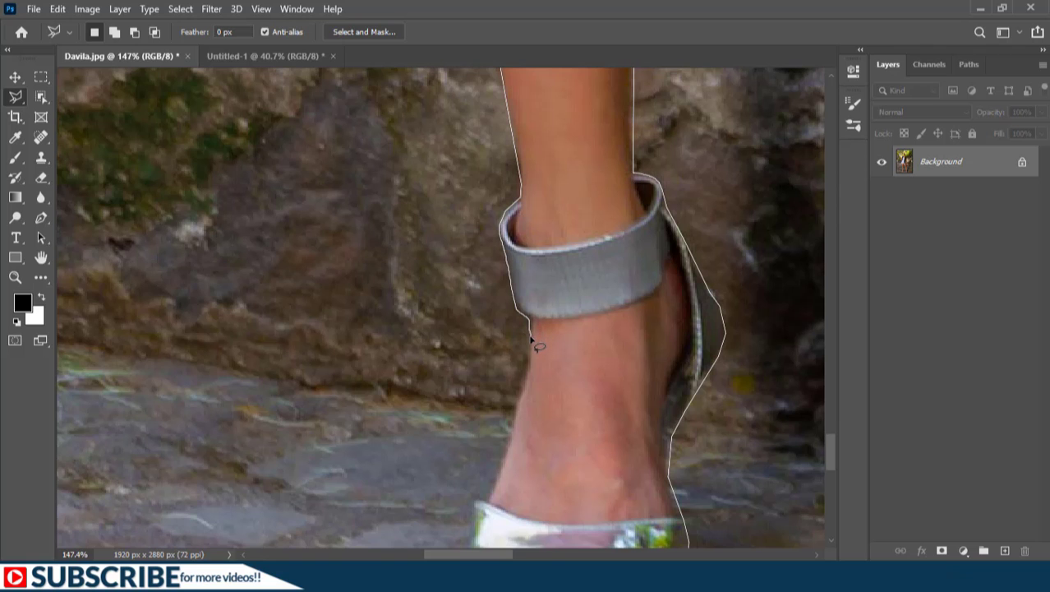
{"action": "scroll", "coordinate": [504, 481], "scroll_direction": "down", "scroll_amount": 5}
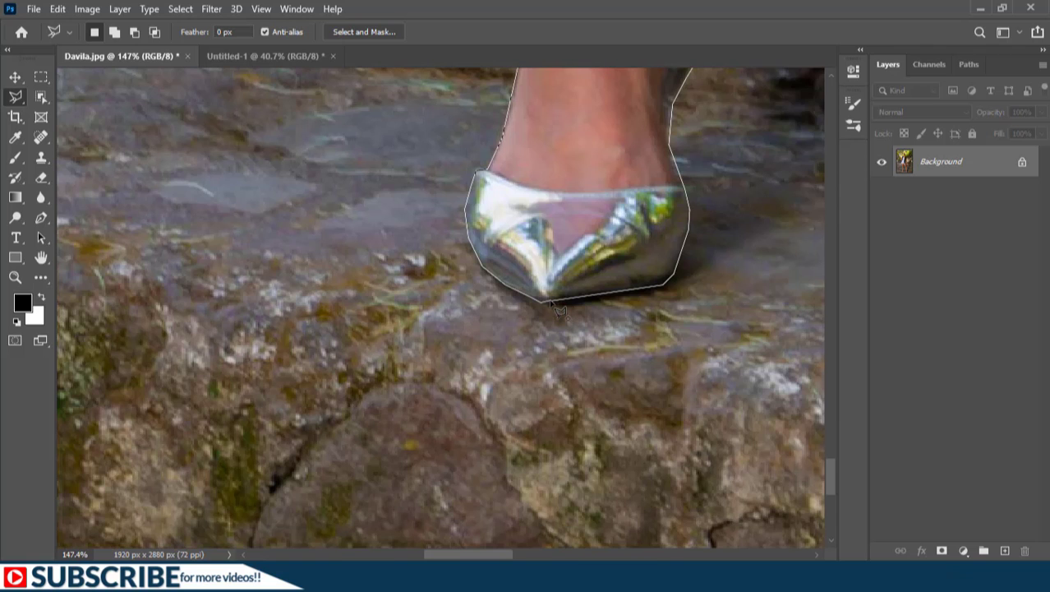
{"action": "double_click", "coordinate": [559, 309]}
Step: Mask out the background using the model's selection, inspect the cutout around the torso and arms, and undo the layer mask
{"action": "key", "text": "ctrl+0"}
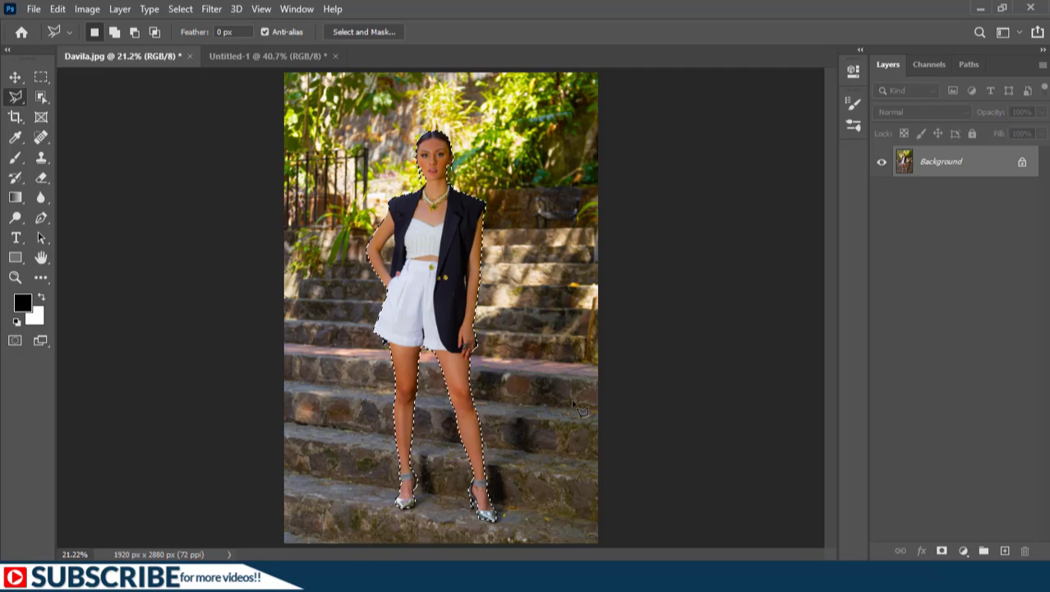
{"action": "left_click", "coordinate": [942, 551]}
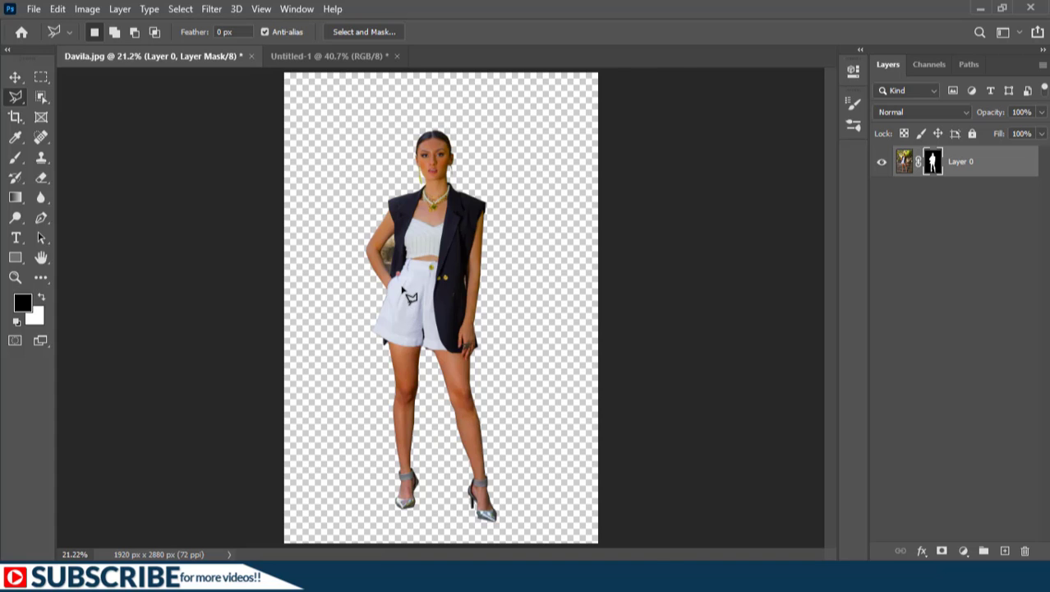
{"action": "scroll", "coordinate": [408, 296], "scroll_direction": "up", "scroll_amount": 3}
{"action": "scroll", "coordinate": [409, 296], "scroll_direction": "up", "scroll_amount": 3}
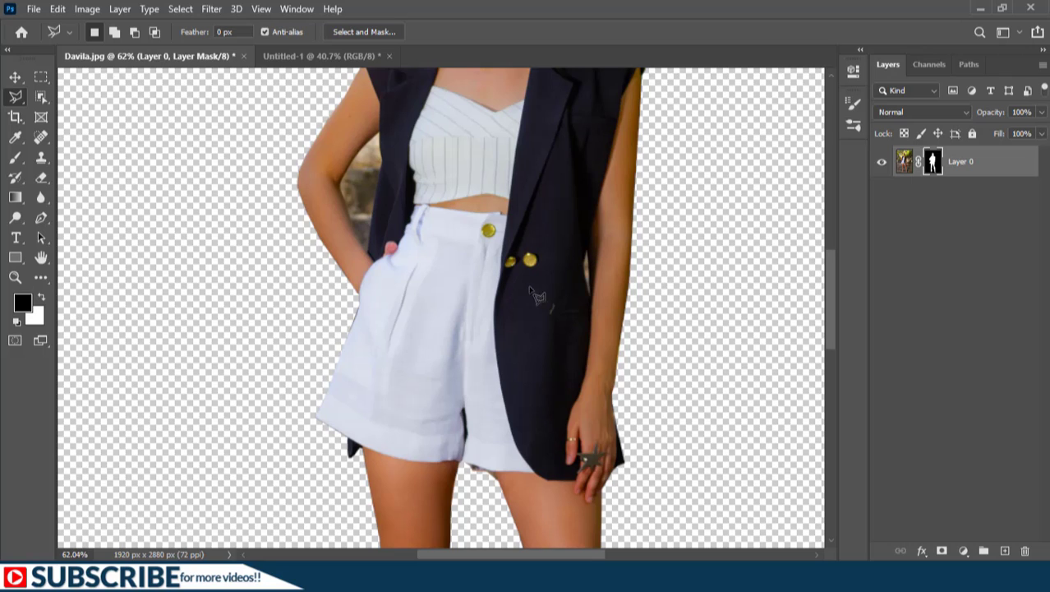
{"action": "scroll", "coordinate": [564, 296], "scroll_direction": "down", "scroll_amount": 5}
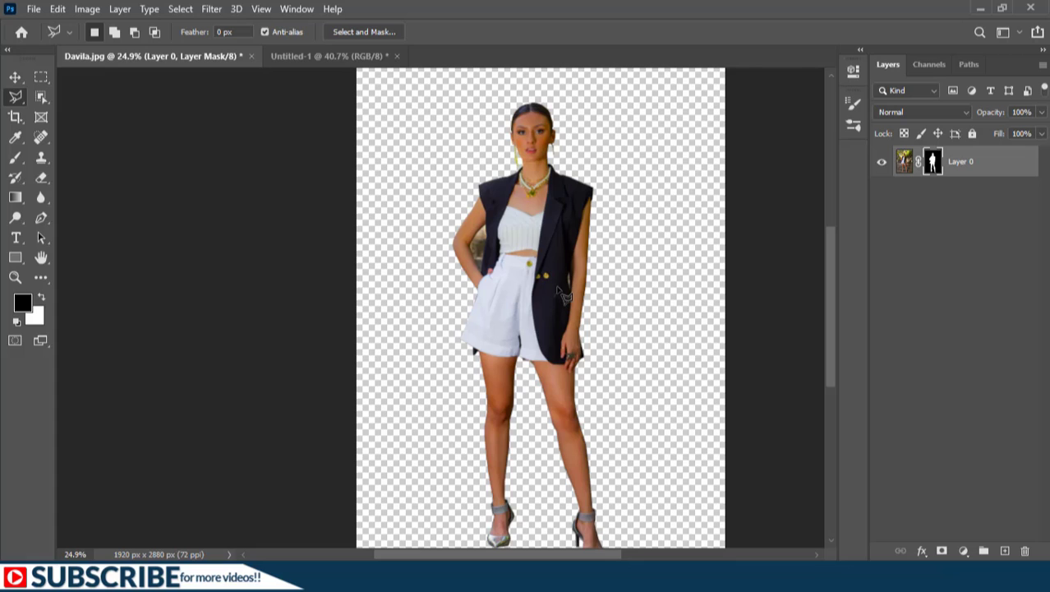
{"action": "key", "text": "ctrl+z"}
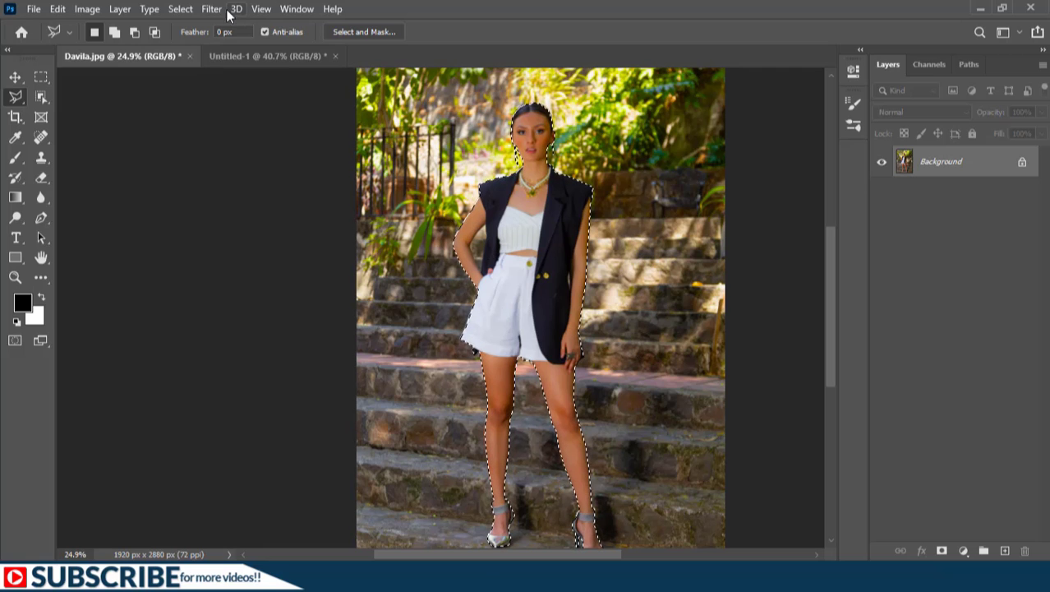
Step: Save the selection of the model to a new channel named SELECTION 01
{"action": "left_click", "coordinate": [181, 9]}
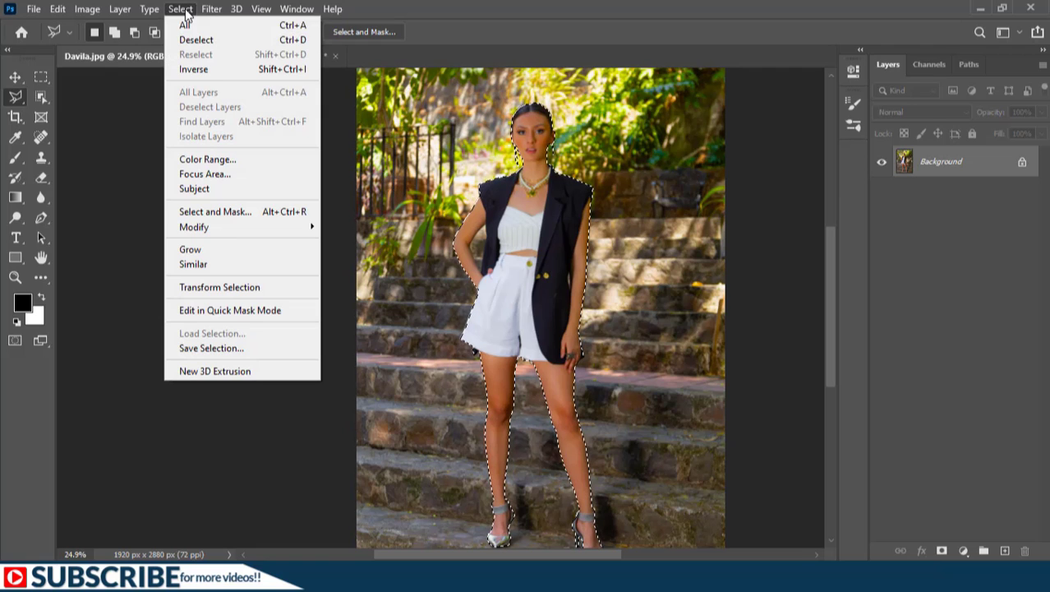
{"action": "left_click", "coordinate": [221, 348]}
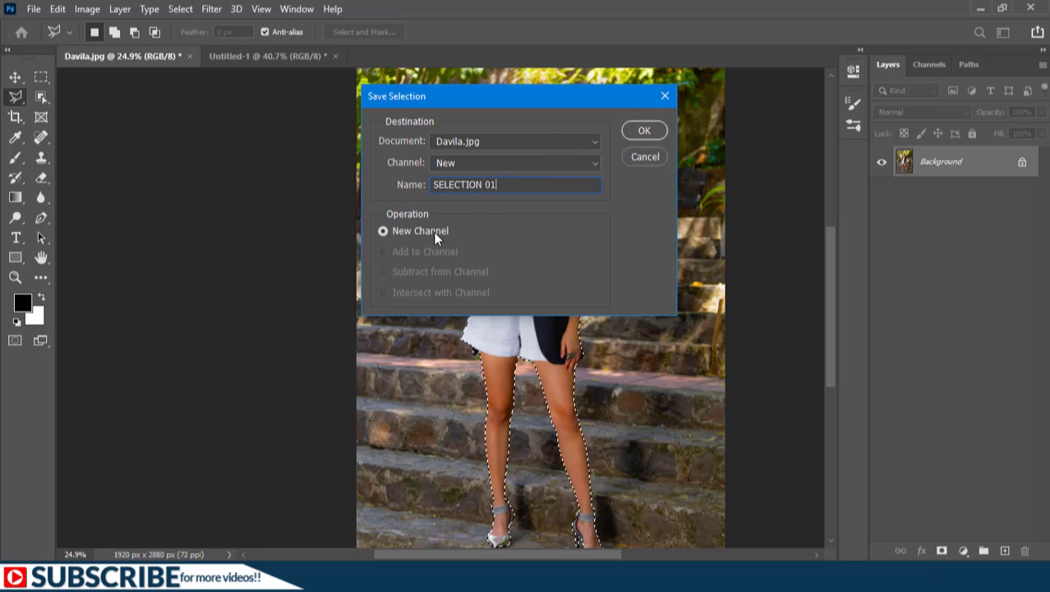
{"action": "left_click", "coordinate": [643, 132]}
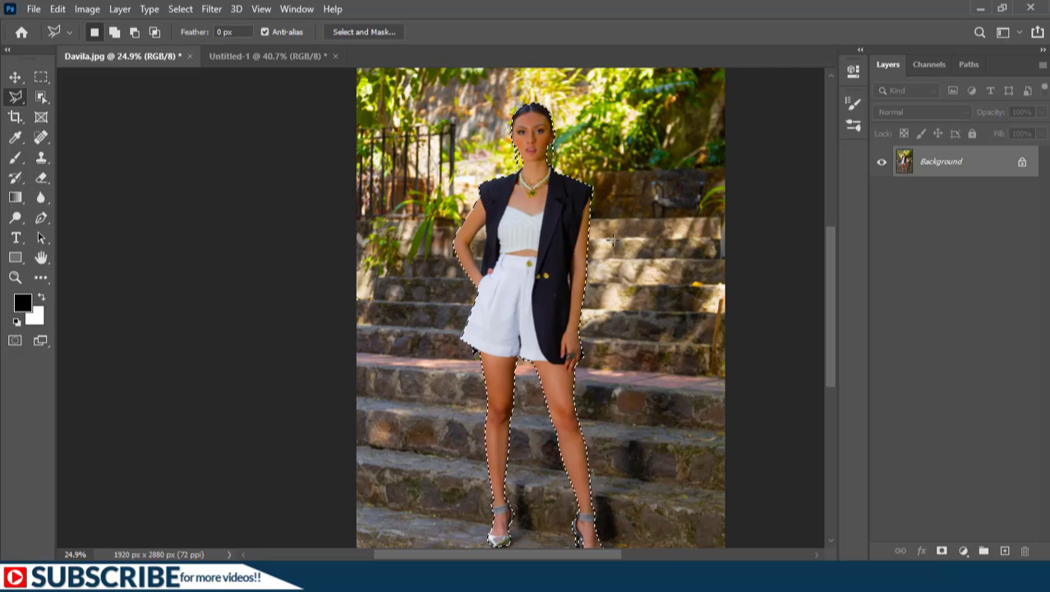
{"action": "left_click", "coordinate": [180, 10]}
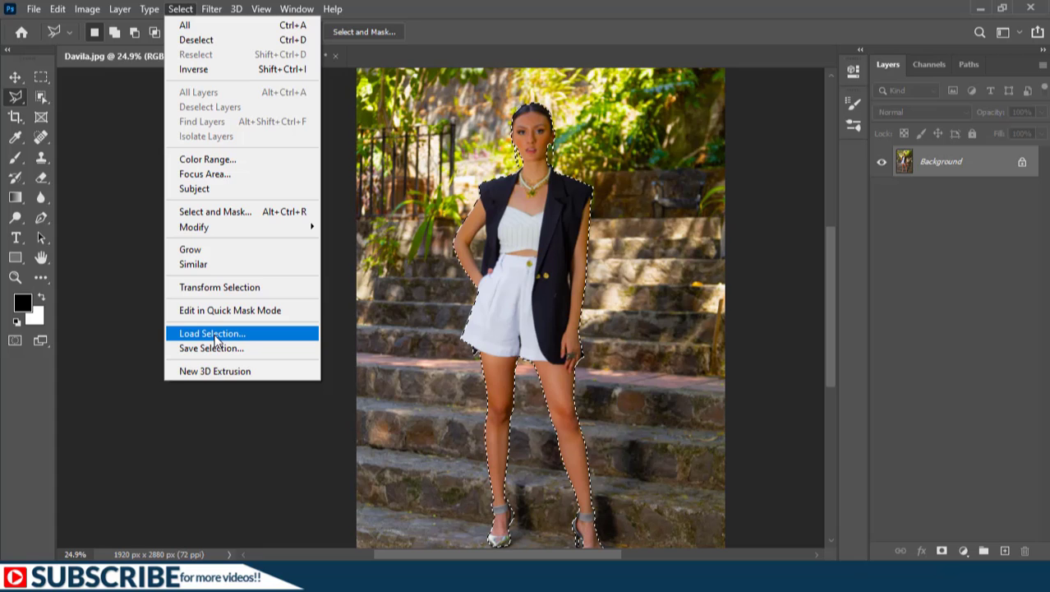
{"action": "key", "text": "Escape"}
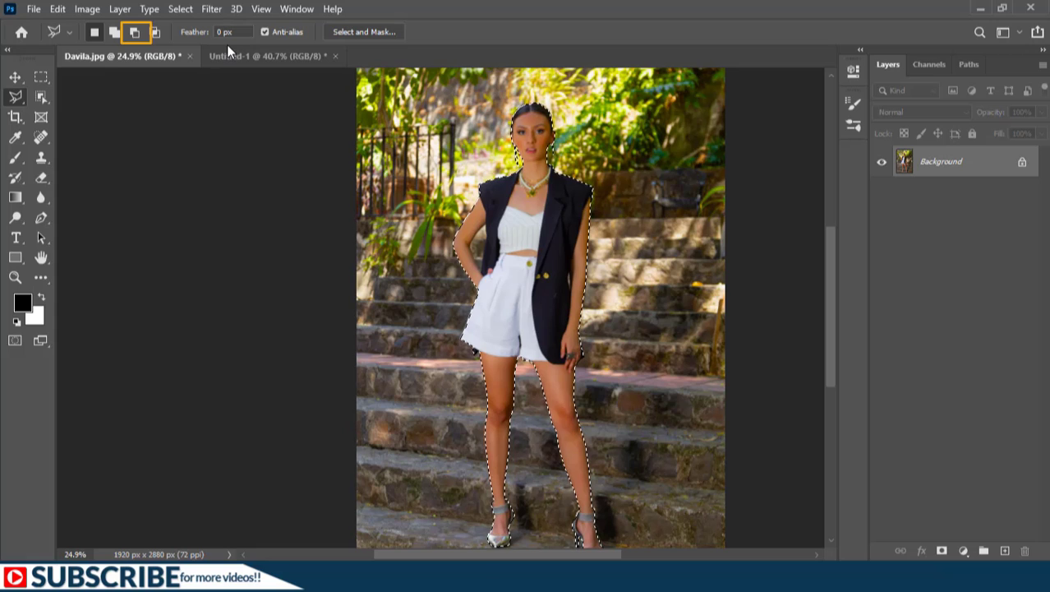
Step: Subtract the background gap between the bent arm and the jacket from the model's selection with the Polygonal Lasso
{"action": "left_click", "coordinate": [136, 34]}
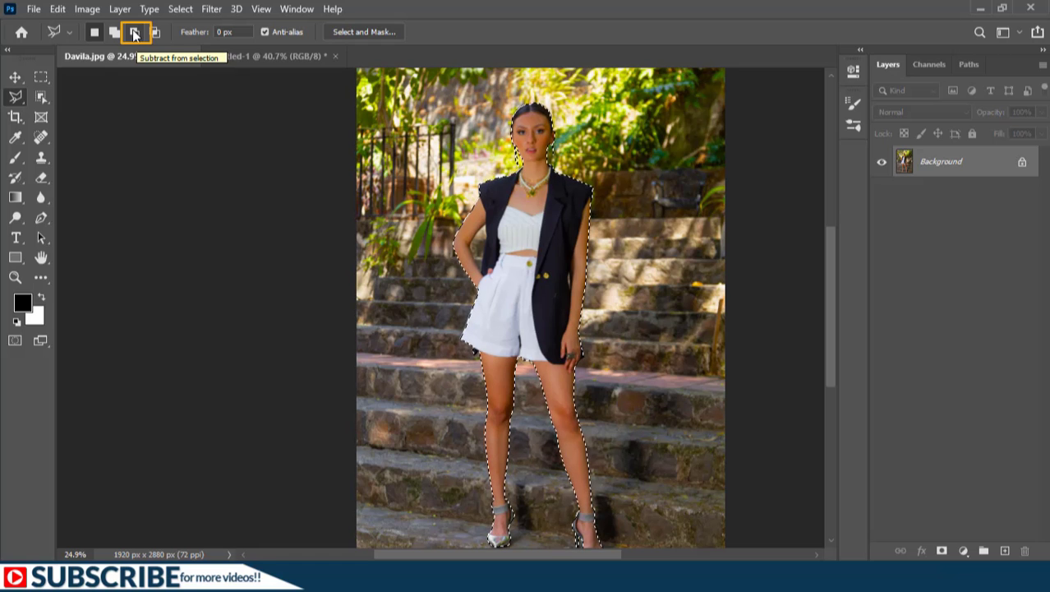
{"action": "scroll", "coordinate": [485, 281], "scroll_direction": "up", "scroll_amount": 6}
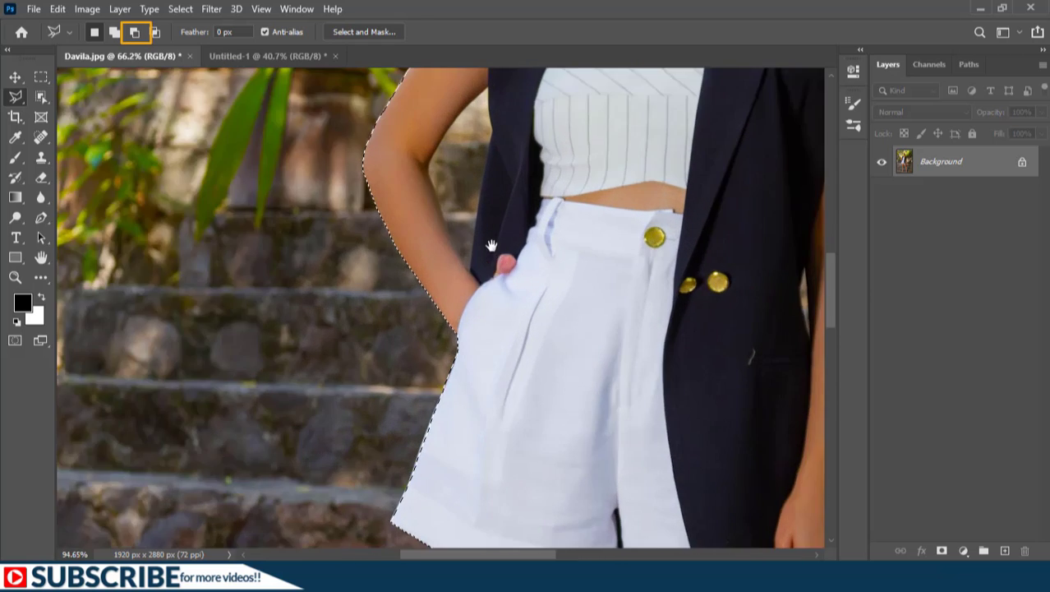
{"action": "left_click_drag", "start_coordinate": [491, 245], "coordinate": [376, 399]}
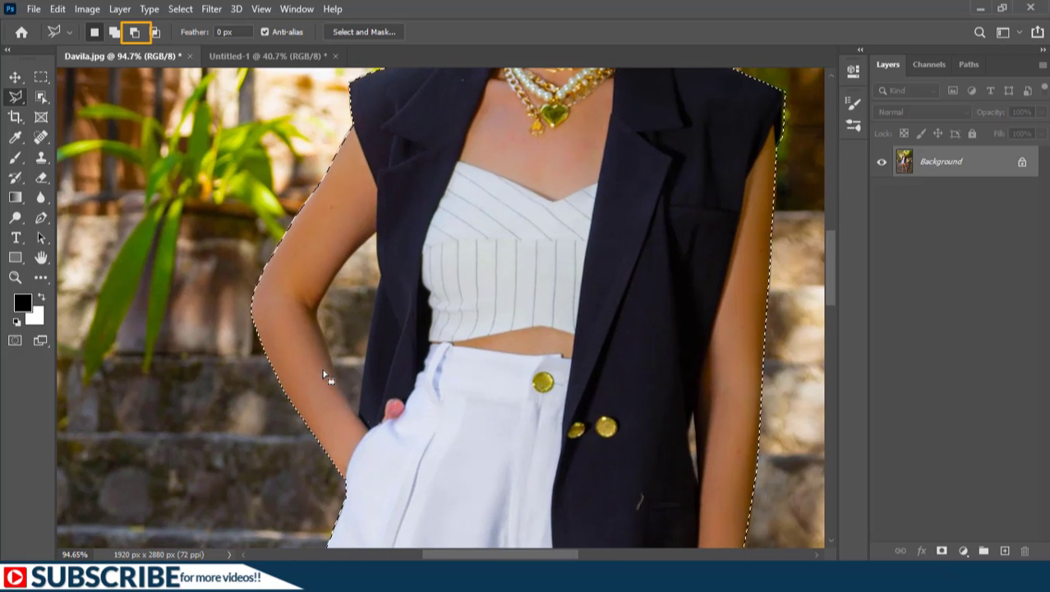
{"action": "left_click", "coordinate": [133, 32]}
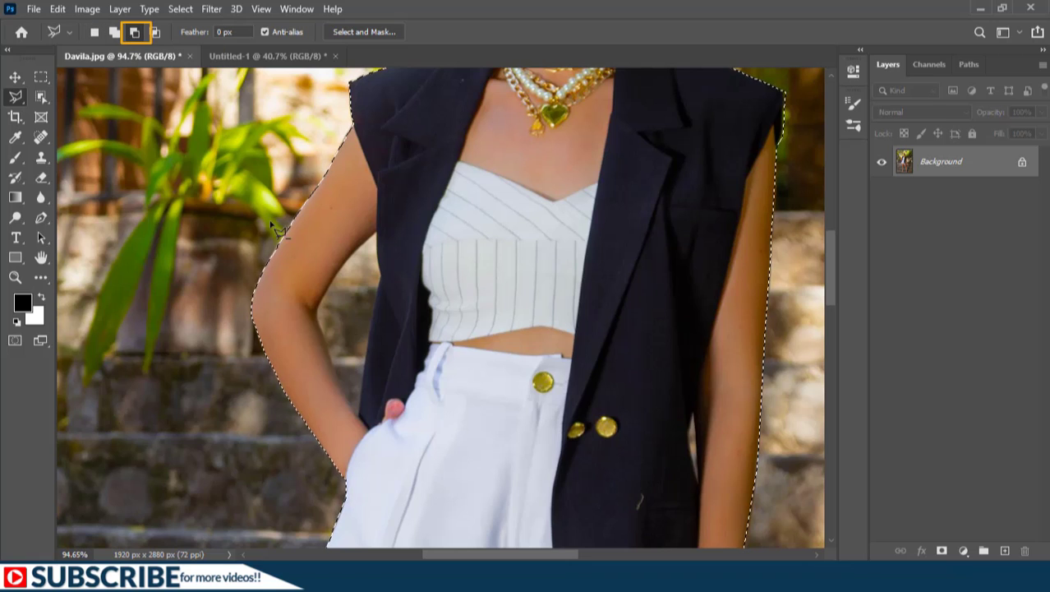
{"action": "left_click", "coordinate": [357, 413]}
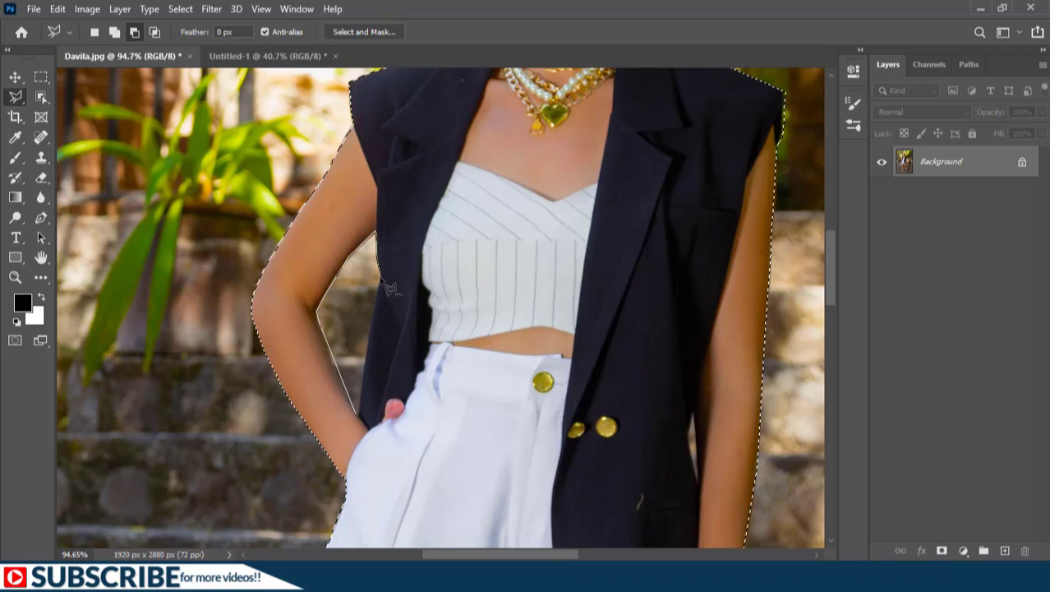
{"action": "left_click", "coordinate": [368, 423]}
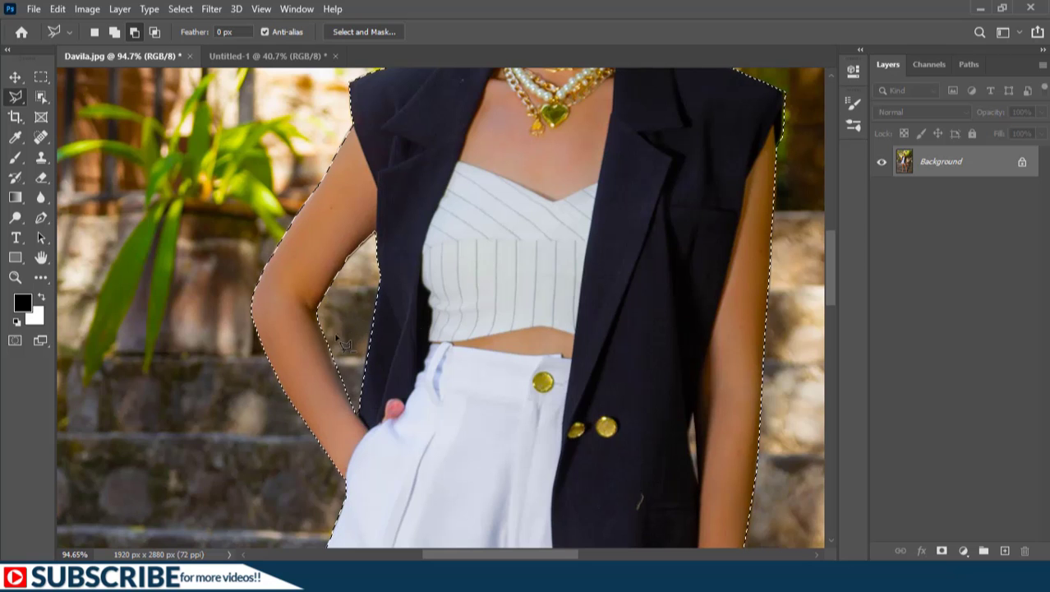
Step: Subtract the narrow background sliver between the jacket and the straight arm from the selection
{"action": "key", "text": "ctrl+d"}
{"action": "left_click_drag", "start_coordinate": [635, 404], "coordinate": [533, 304]}
{"action": "left_click", "coordinate": [526, 282]}
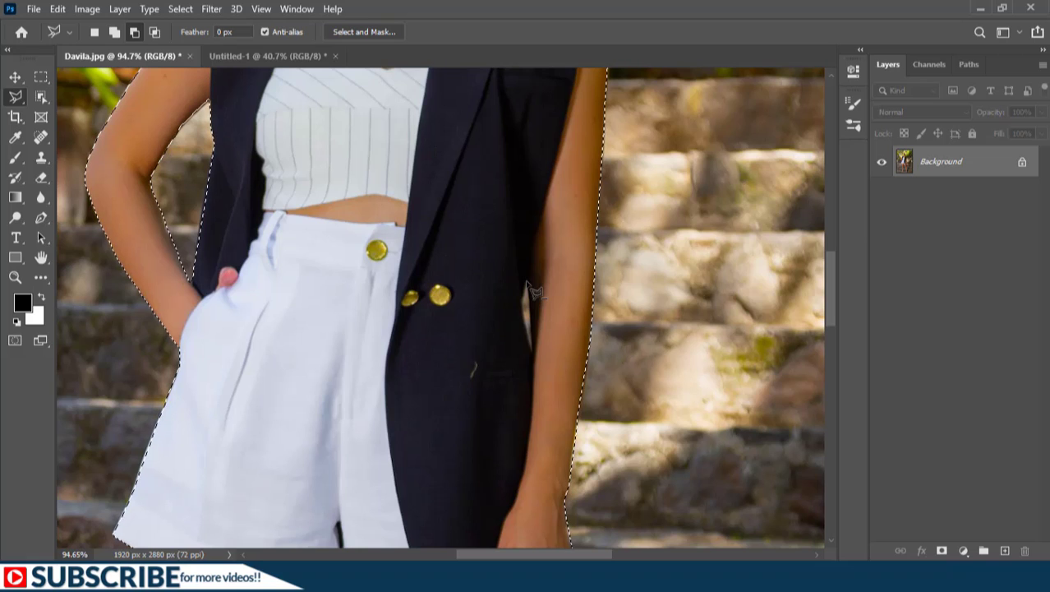
{"action": "left_click", "coordinate": [529, 349]}
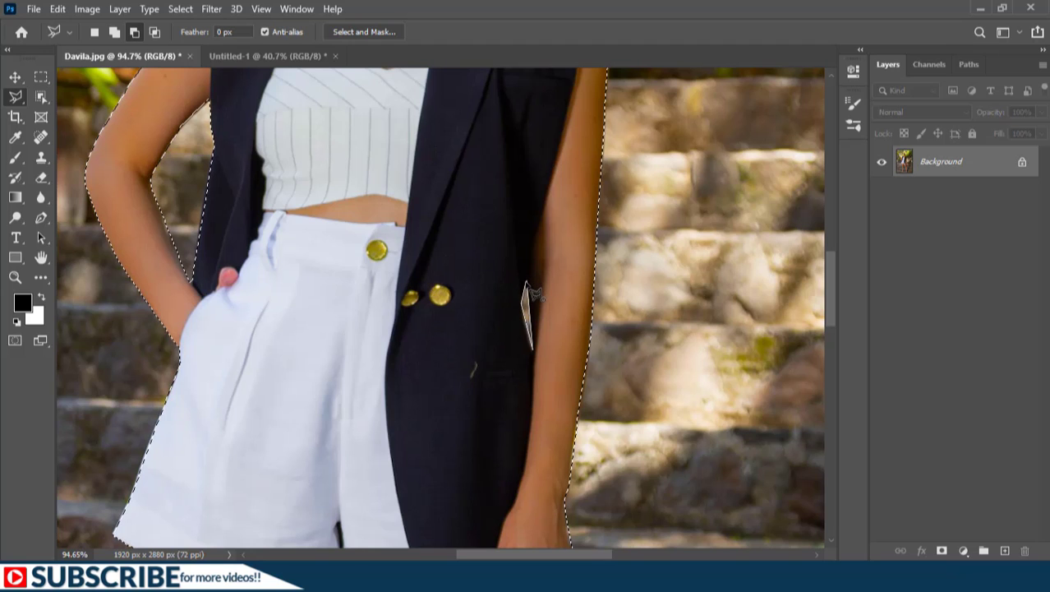
{"action": "left_click", "coordinate": [527, 282]}
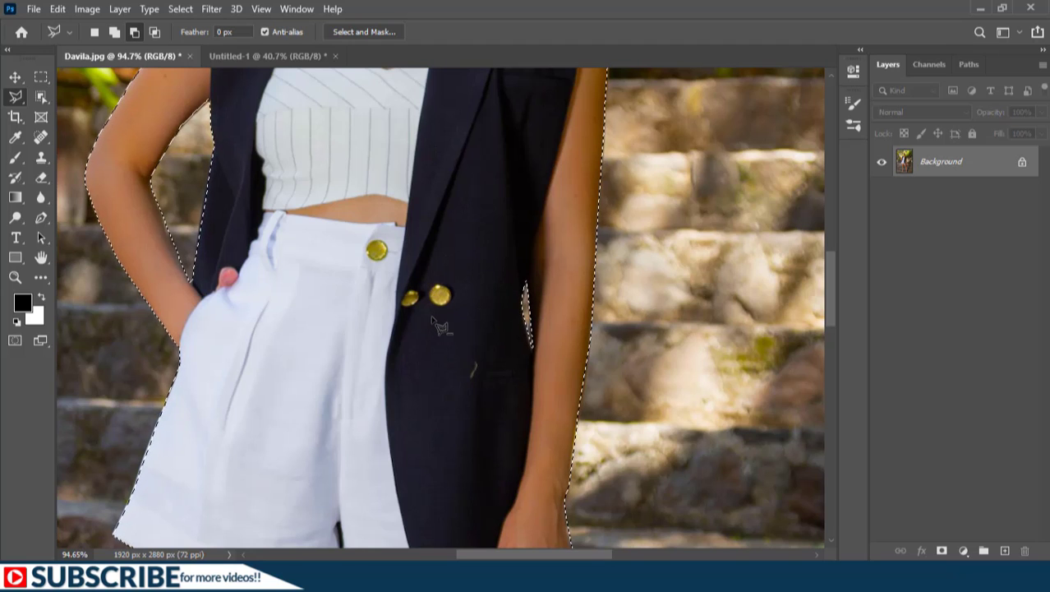
{"action": "key", "text": "ctrl+0"}
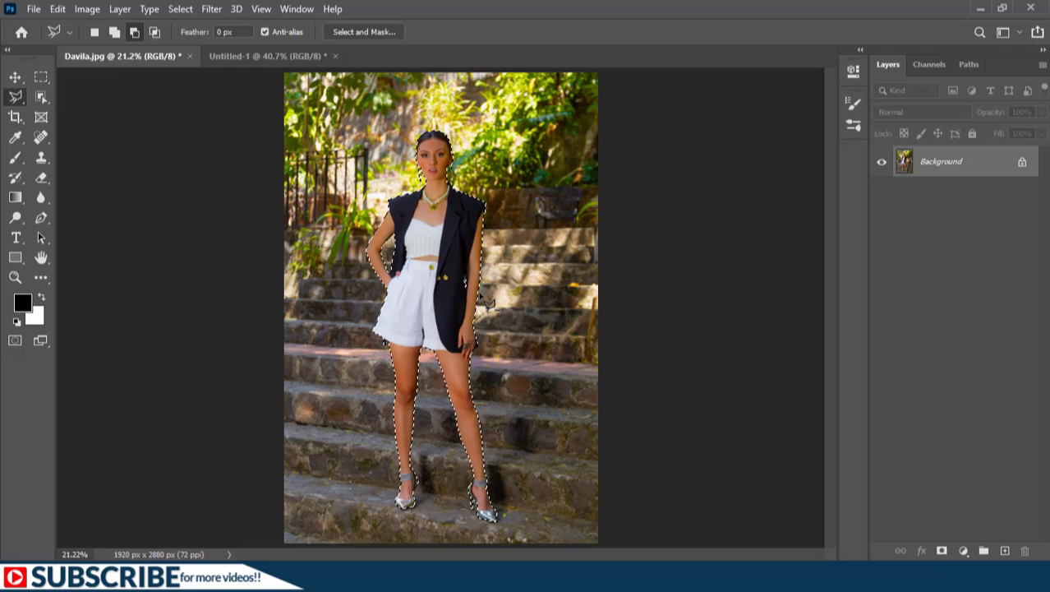
{"action": "left_click", "coordinate": [182, 9]}
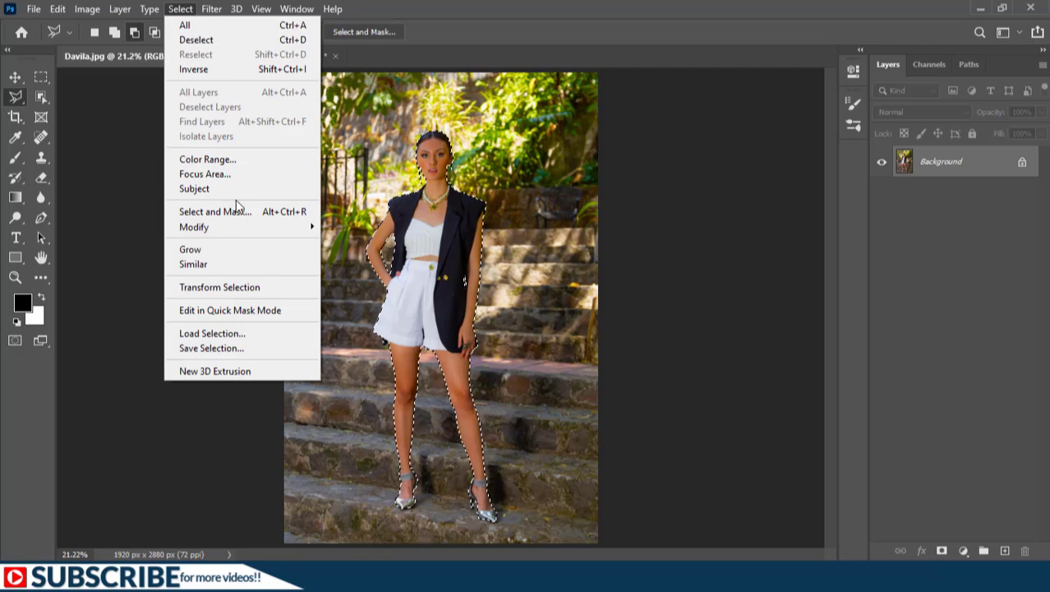
{"action": "mouse_move", "coordinate": [219, 233]}
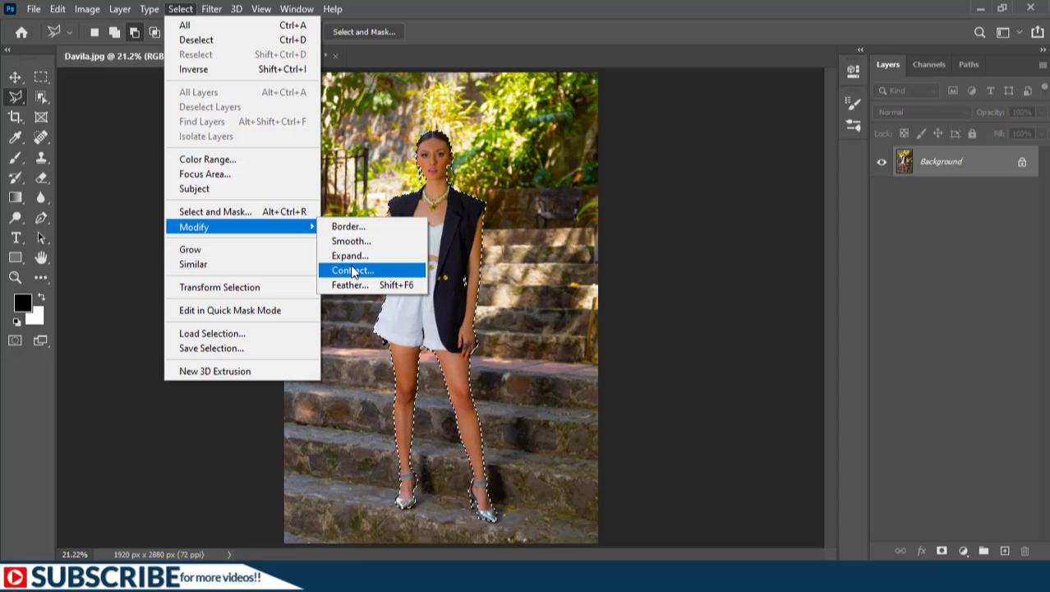
{"action": "left_click", "coordinate": [450, 59]}
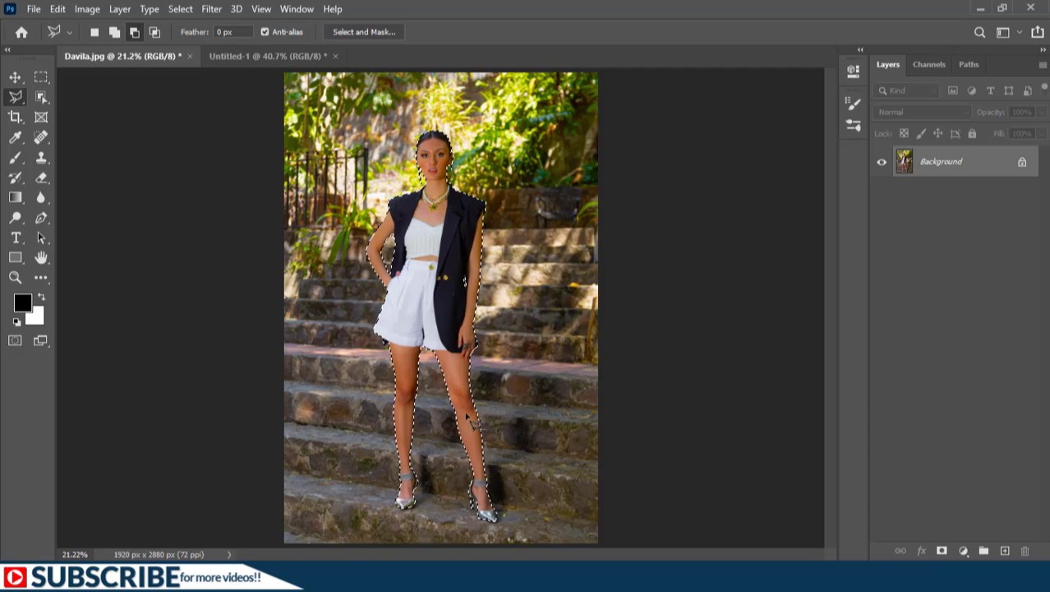
Step: Mask out the background using the refined selection and inspect the cutout around the torso and arms
{"action": "left_click", "coordinate": [943, 551]}
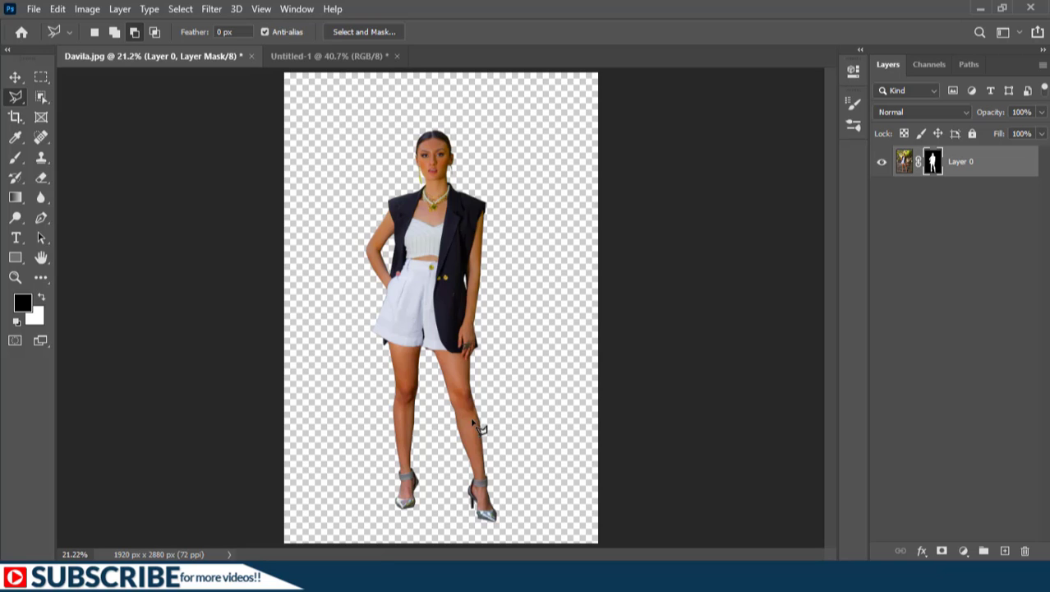
{"action": "scroll", "coordinate": [469, 322], "scroll_direction": "up", "scroll_amount": 6}
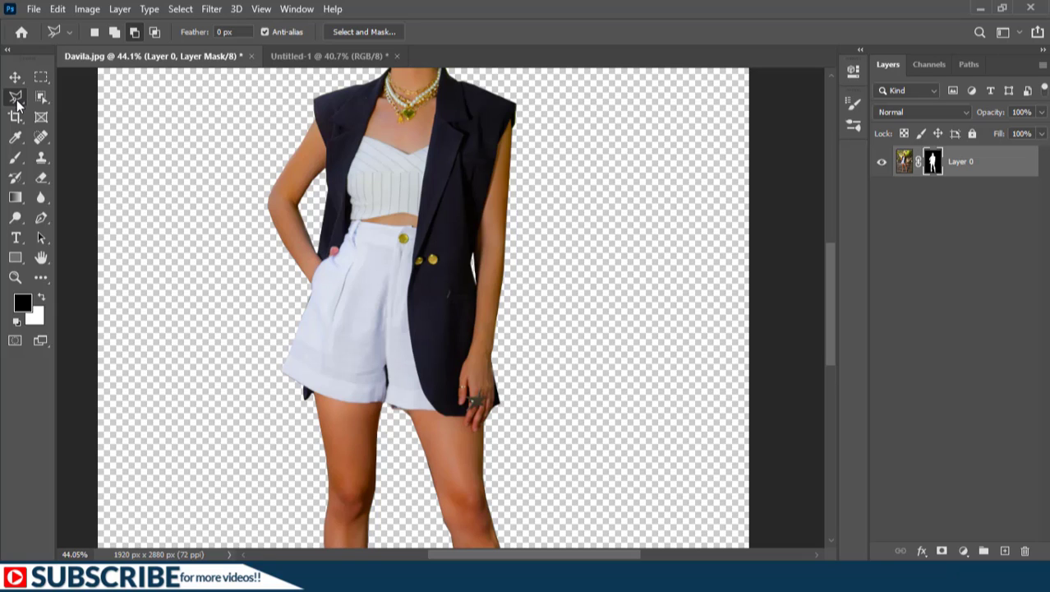
{"action": "left_click", "coordinate": [138, 34]}
{"action": "key", "text": "ctrl+0"}
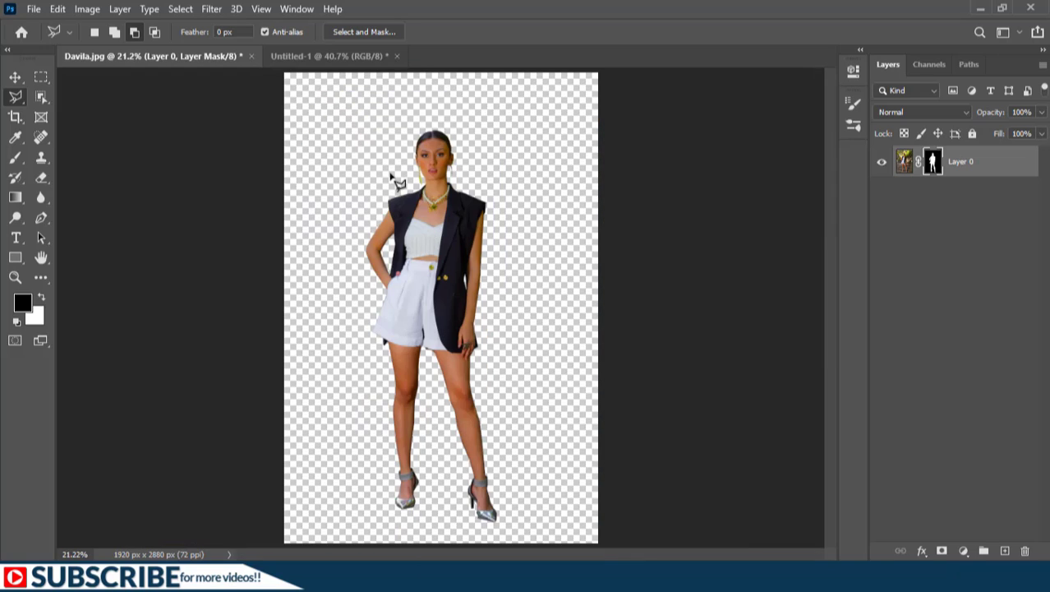
Step: Add a Solid Color fill layer in light grey e7e7e7
{"action": "left_click", "coordinate": [963, 550]}
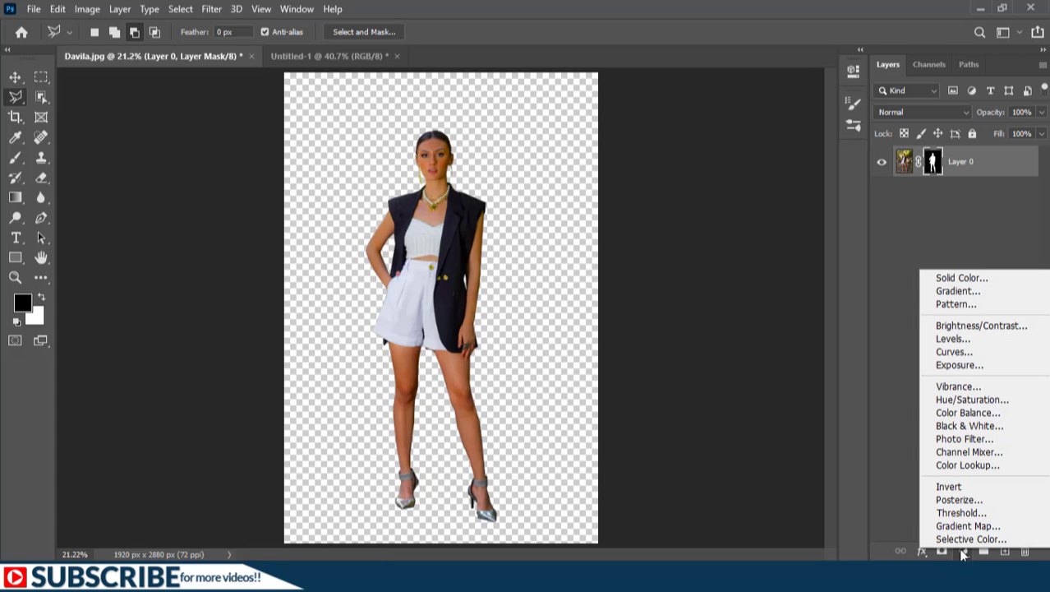
{"action": "left_click", "coordinate": [956, 280]}
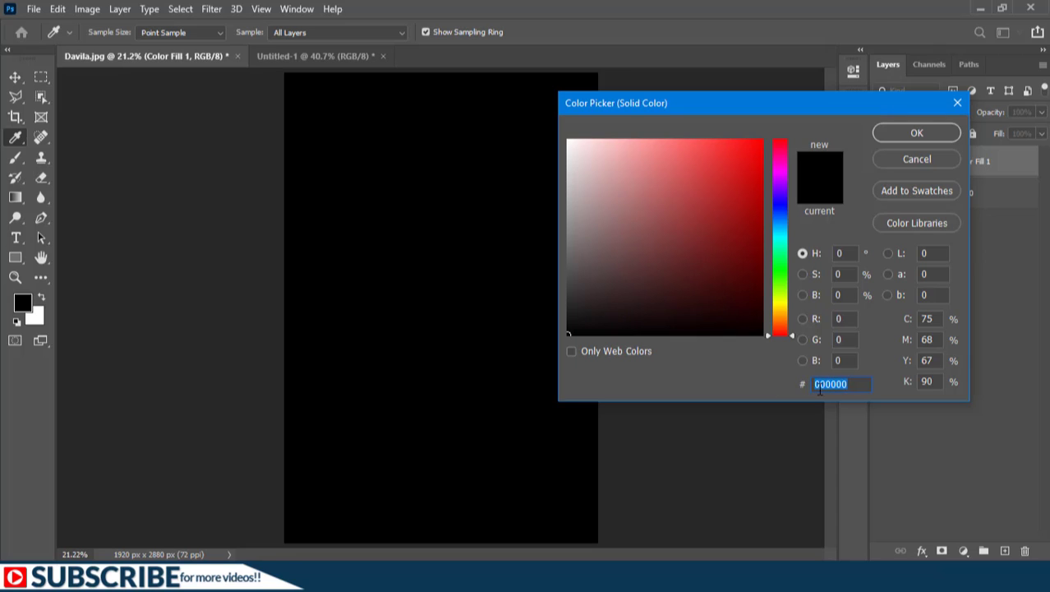
{"action": "type", "text": "e7"}
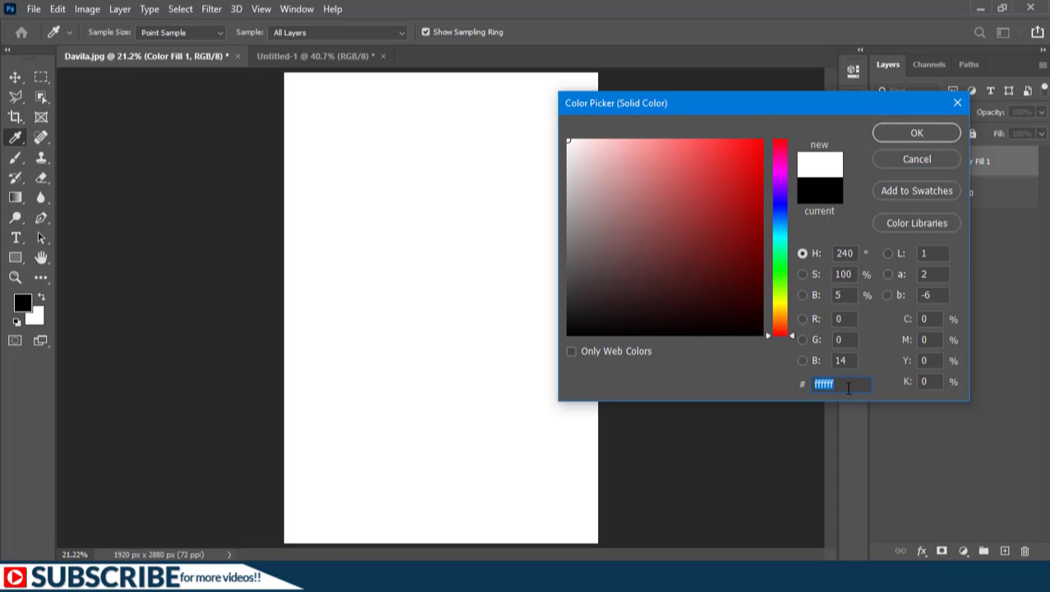
{"action": "type", "text": "e7ee"}
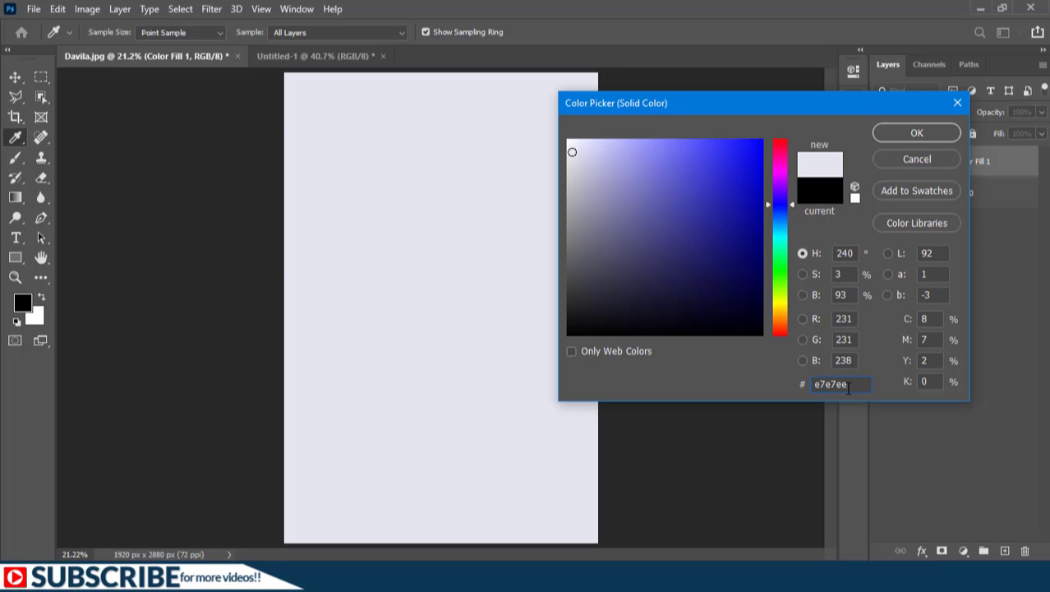
{"action": "key", "text": "BackSpace"}
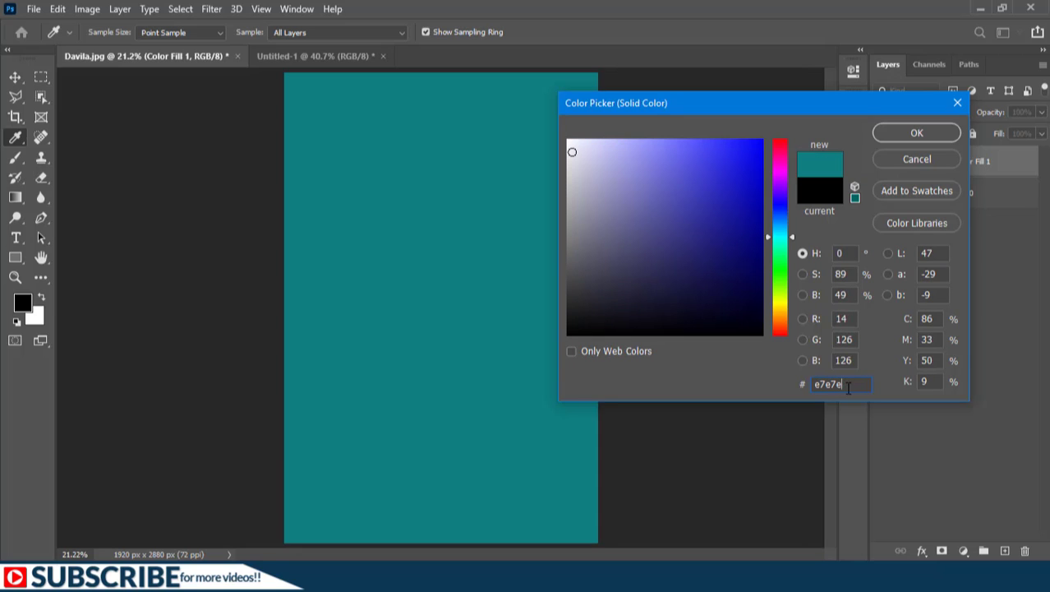
{"action": "type", "text": "7"}
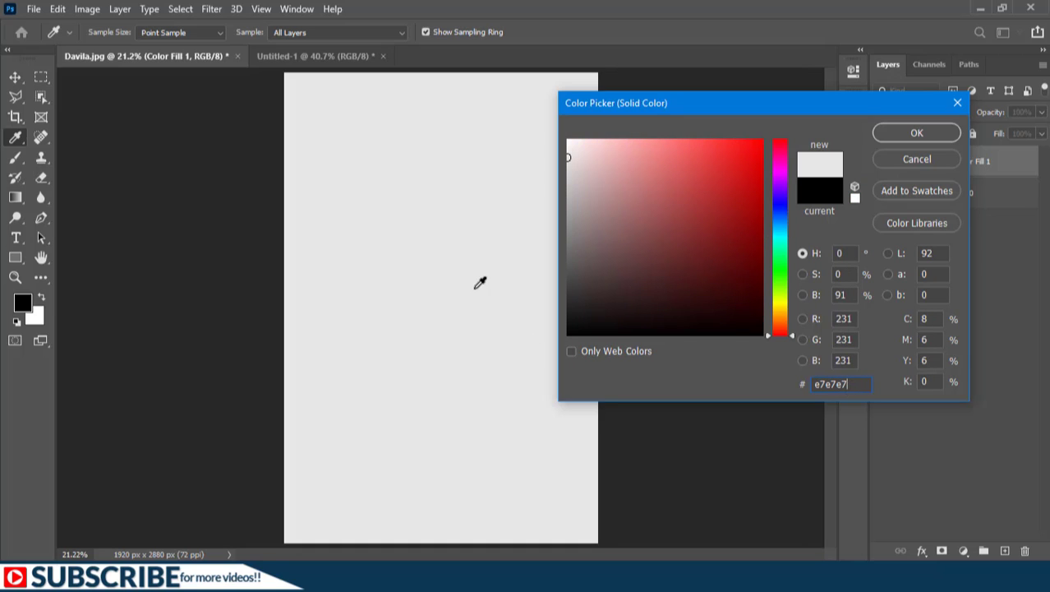
{"action": "left_click", "coordinate": [914, 135]}
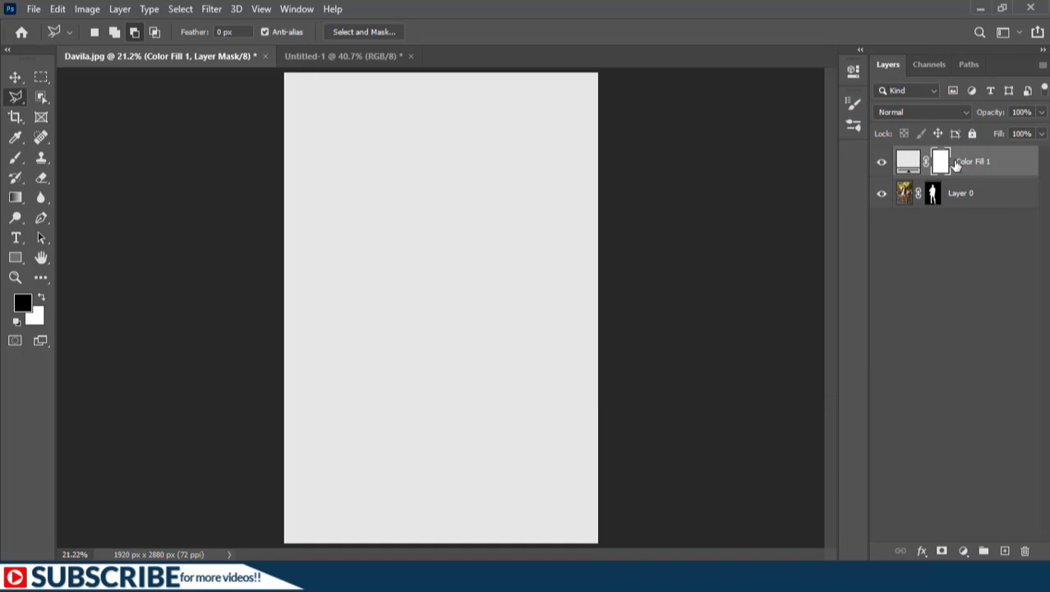
Step: Delete the color fill layer's mask and move the fill beneath Layer 0 as the model's backdrop
{"action": "left_click_drag", "start_coordinate": [955, 164], "coordinate": [1025, 551]}
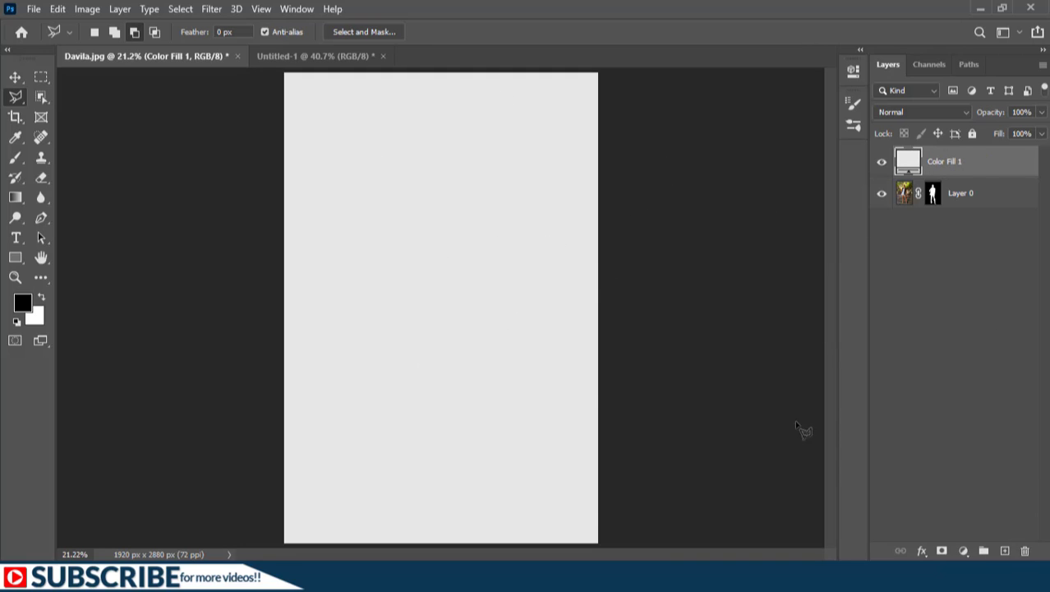
{"action": "left_click_drag", "start_coordinate": [948, 162], "coordinate": [976, 238]}
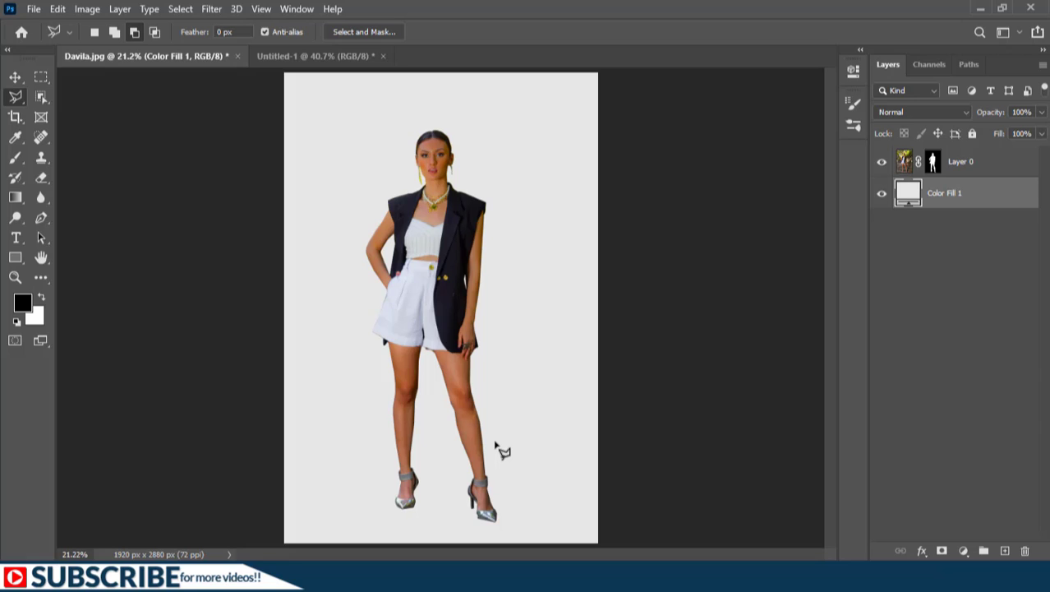
{"action": "scroll", "coordinate": [497, 446], "scroll_direction": "up", "scroll_amount": 1}
{"action": "scroll", "coordinate": [496, 446], "scroll_direction": "down", "scroll_amount": 1}
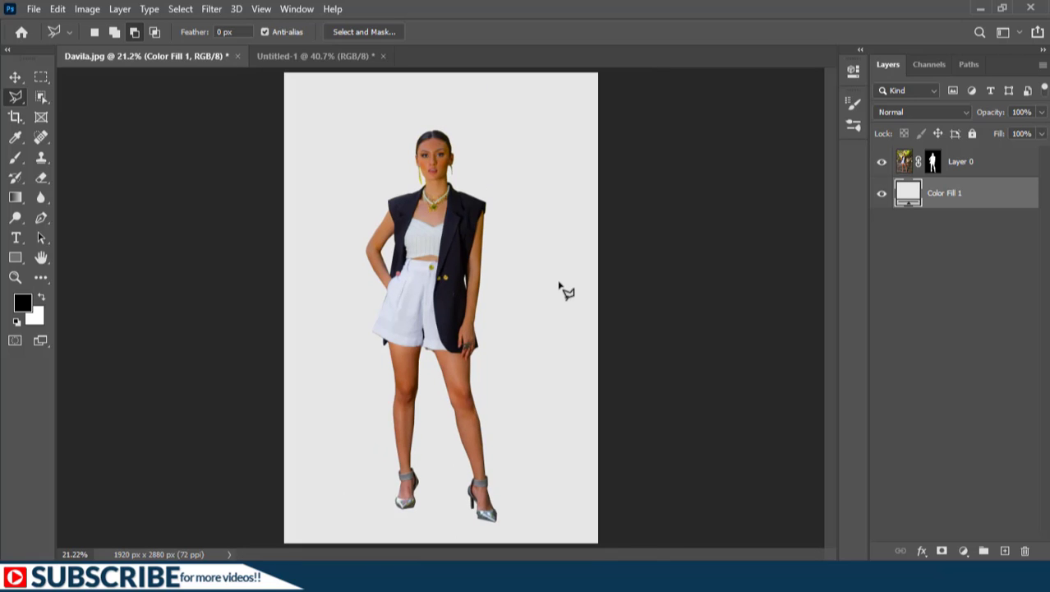